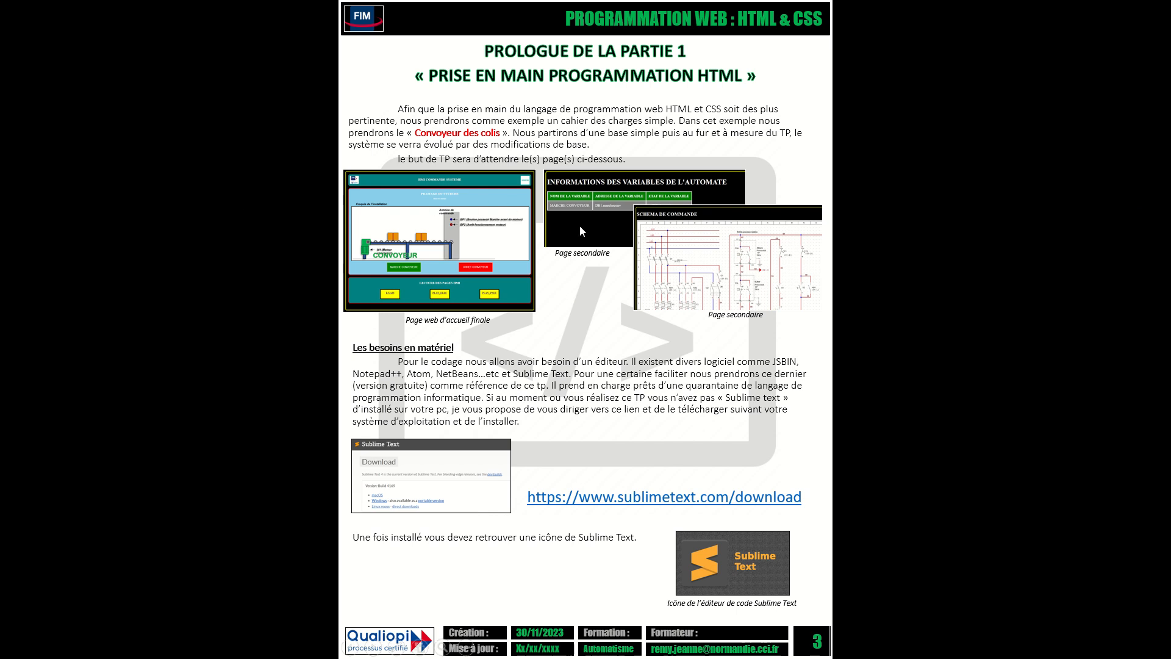
Step: Show slide 26, the epilogue of part 1, by way of the slide overview
key(Left)
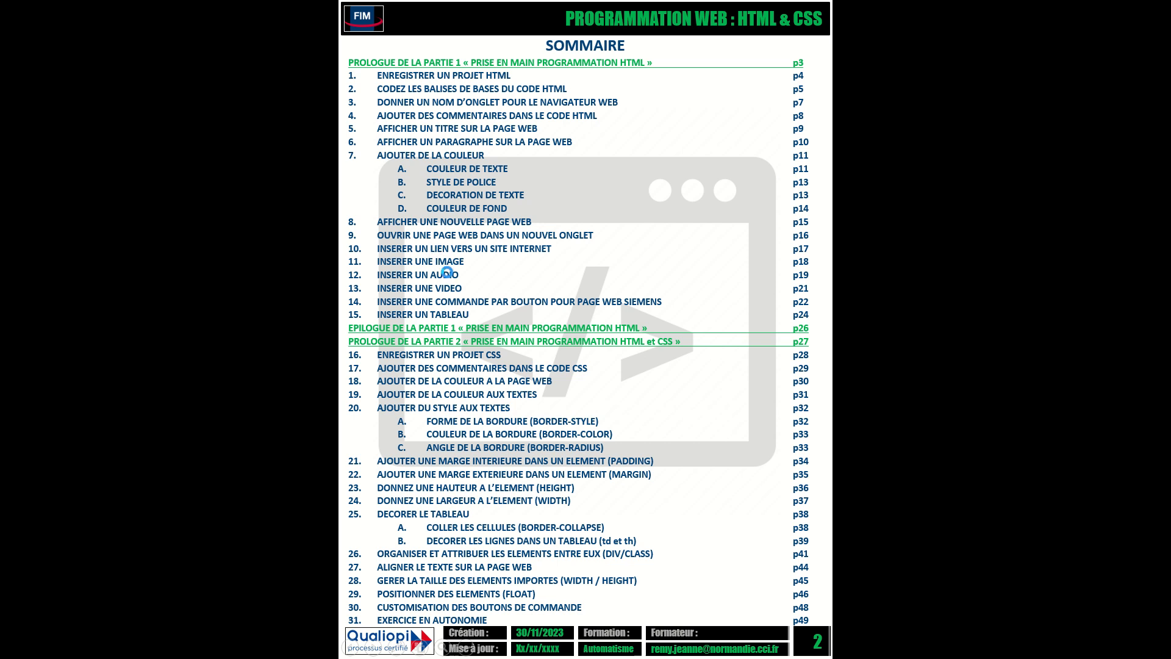
key(minus)
key(minus)
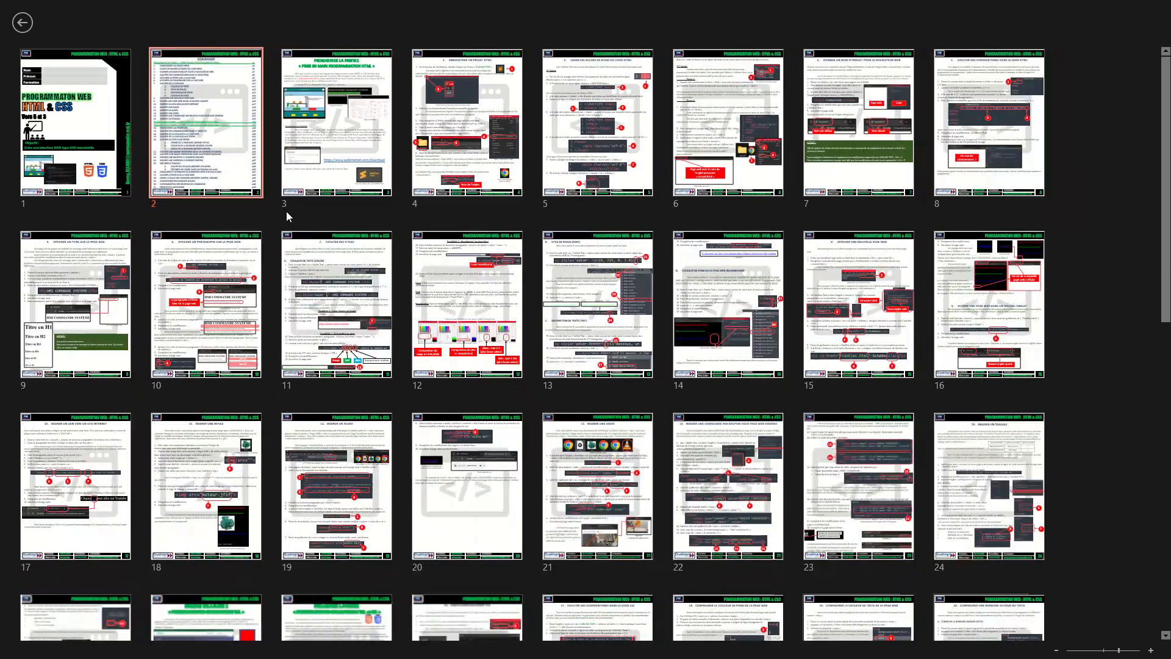
click(82, 121)
key(minus)
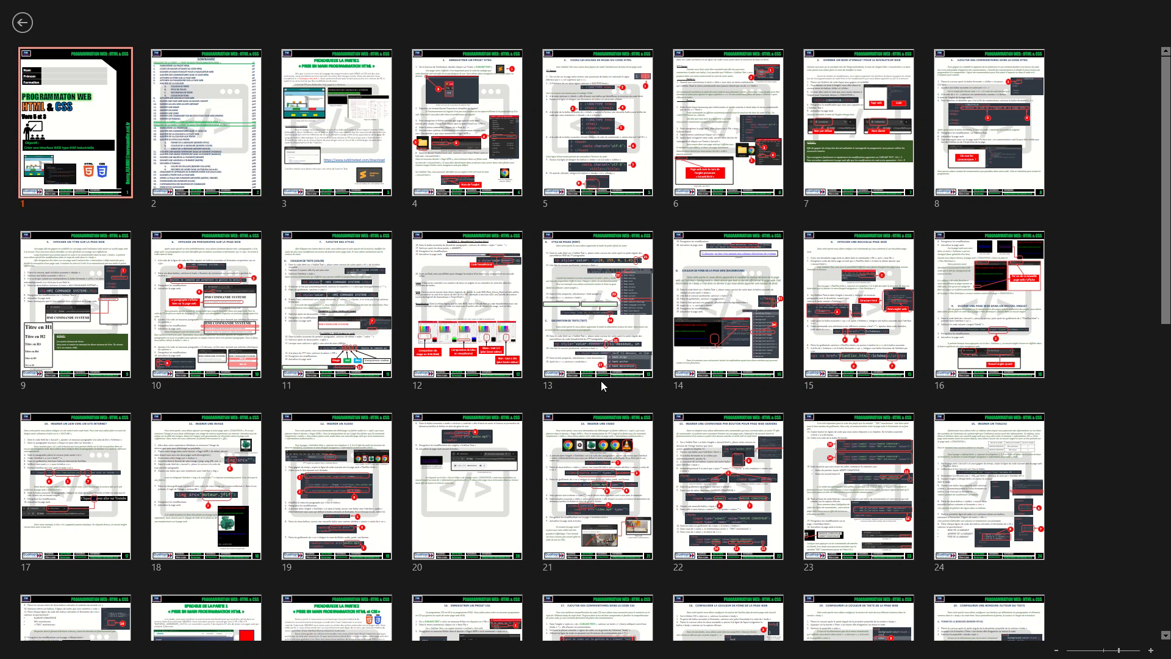
scroll(601, 380, down, 3)
click(206, 304)
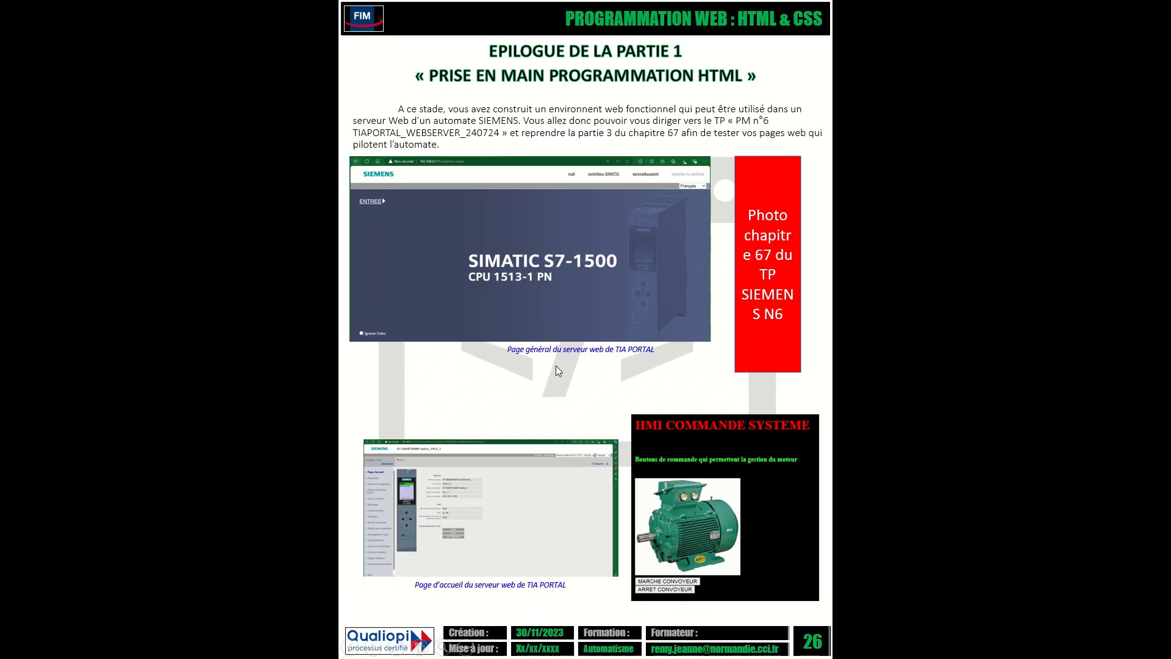
Step: Examine the HMI COMMANDE SYSTEME page picture on slide 26 up close, and go back to slide 1
scroll(751, 452, up, 3)
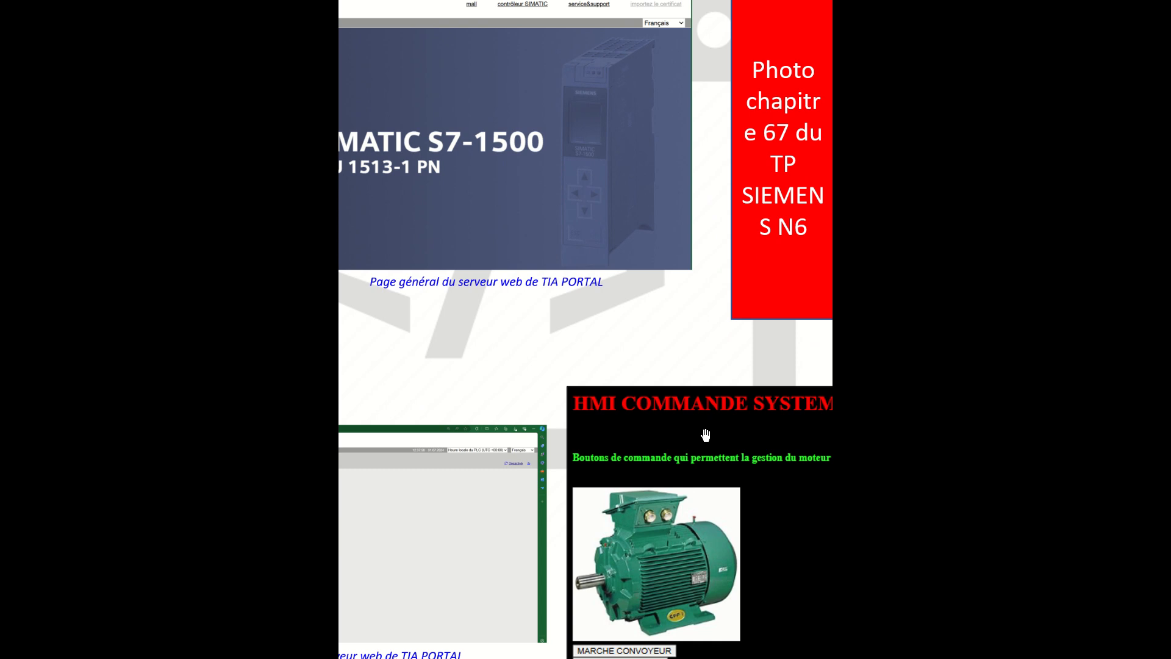
drag(695, 440, 596, 342)
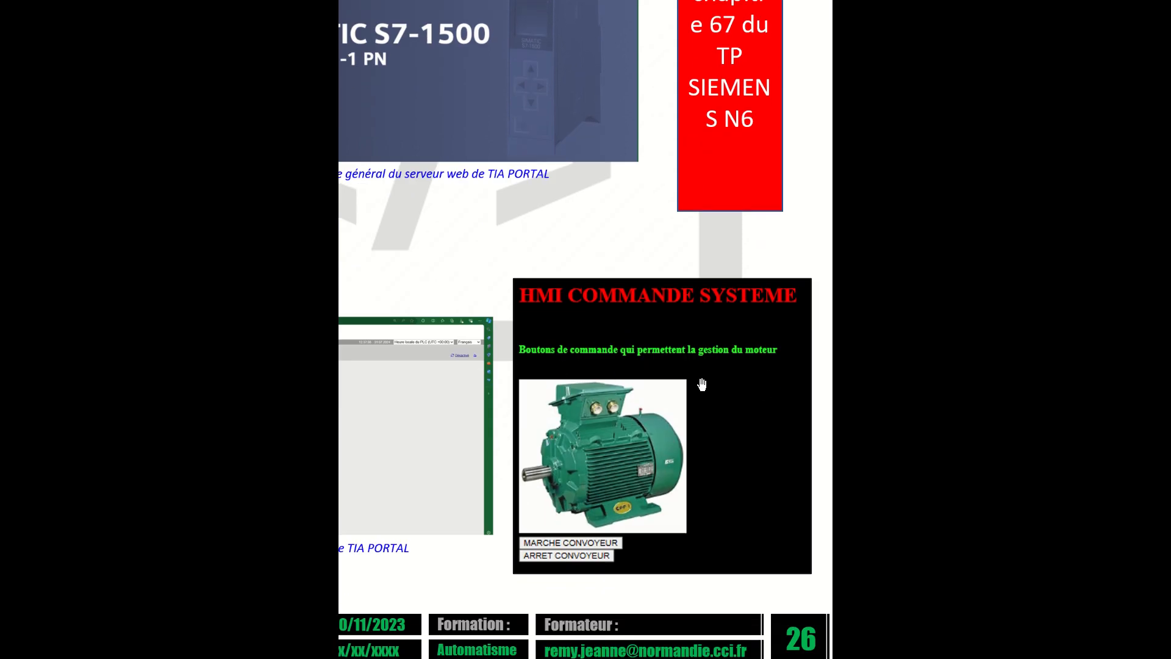
scroll(710, 391, down, 3)
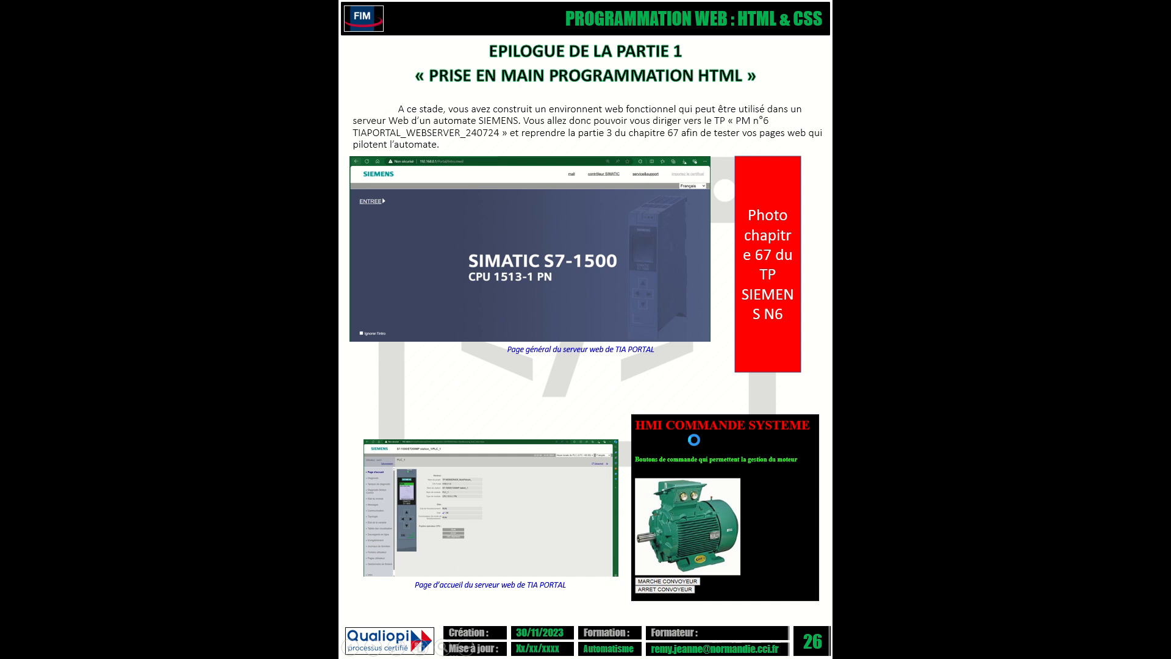
key(minus)
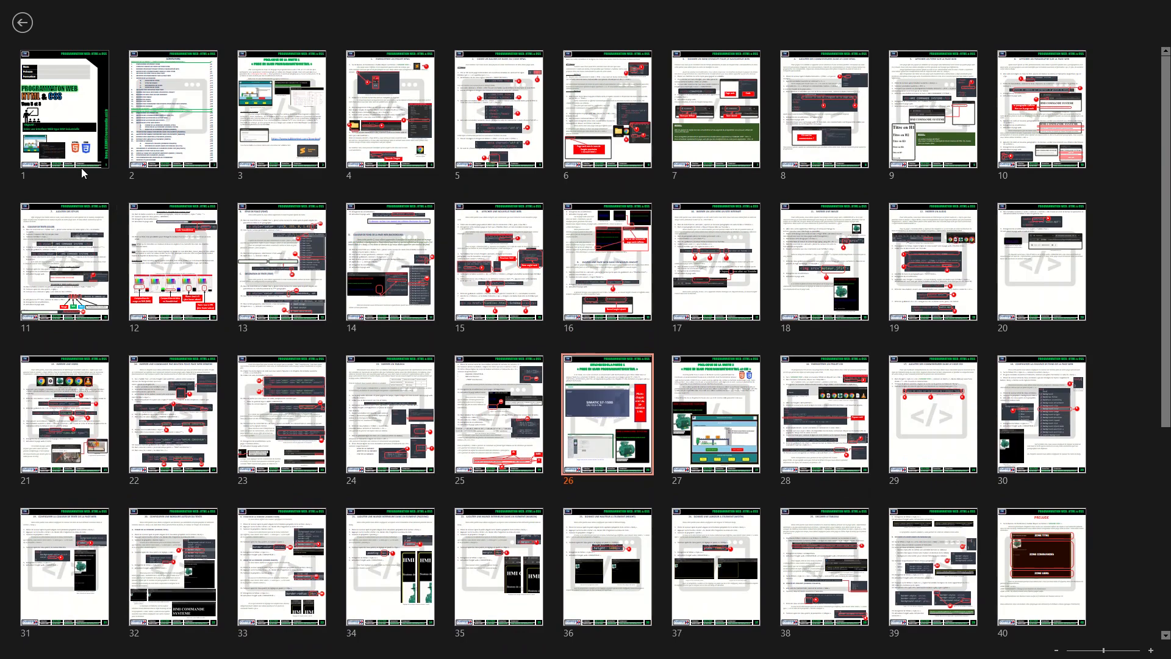
click(81, 167)
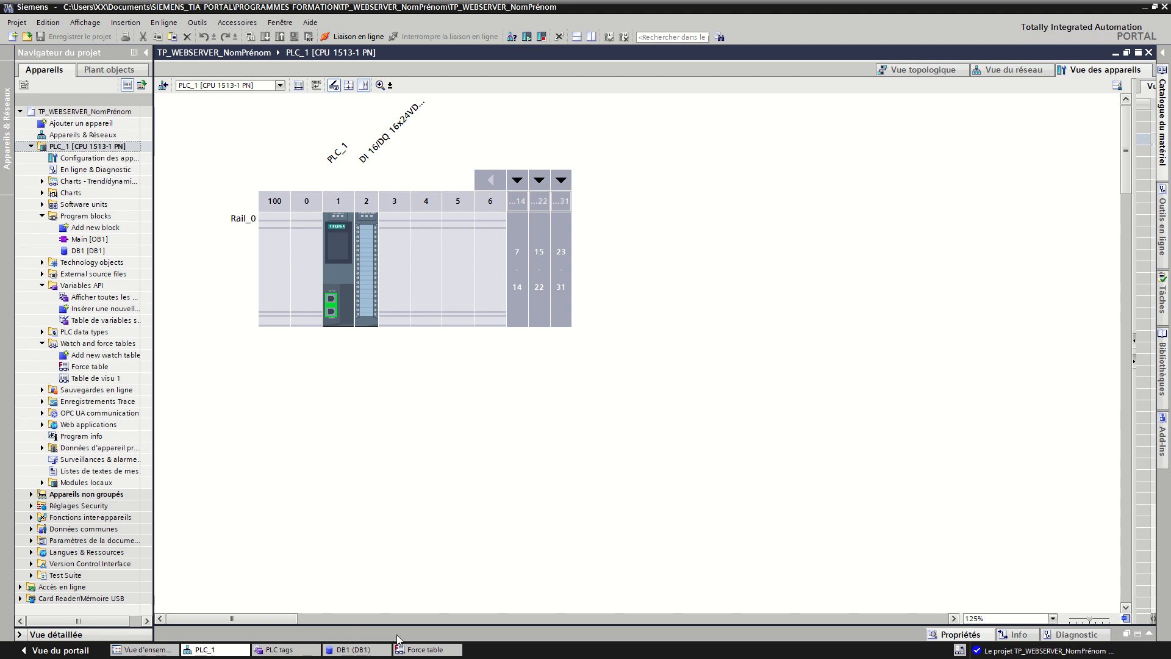
Step: Switch to File Explorer and check the Pages WEB_CORRIGE folder under SIEMENS_TIA PORTAL, PROGRAMMES FORMATION, 100_PROGRAMME CORRIGE, returning to PROGRAMMES FORMATION
click(334, 650)
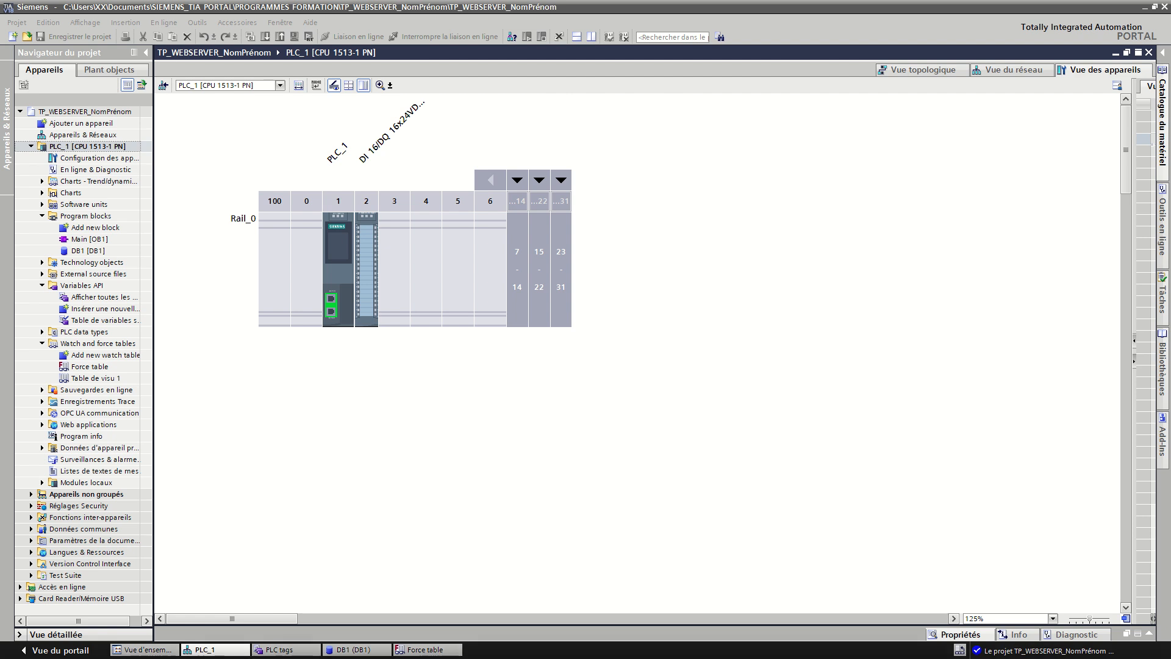
drag(1170, 122, 640, 0)
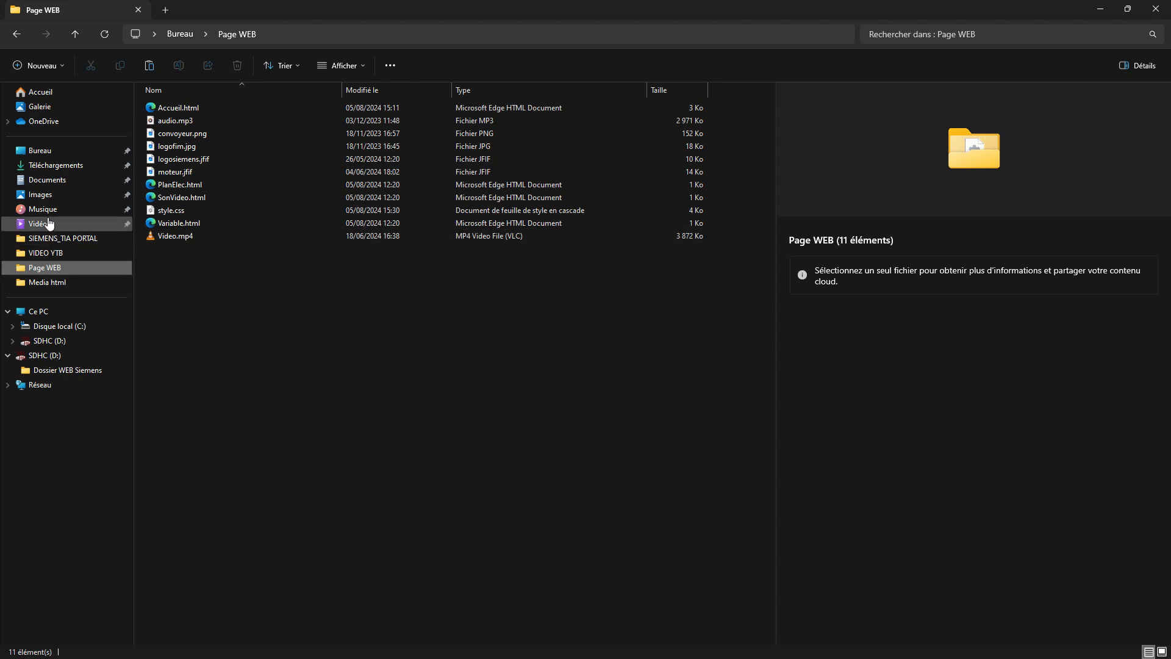
click(61, 239)
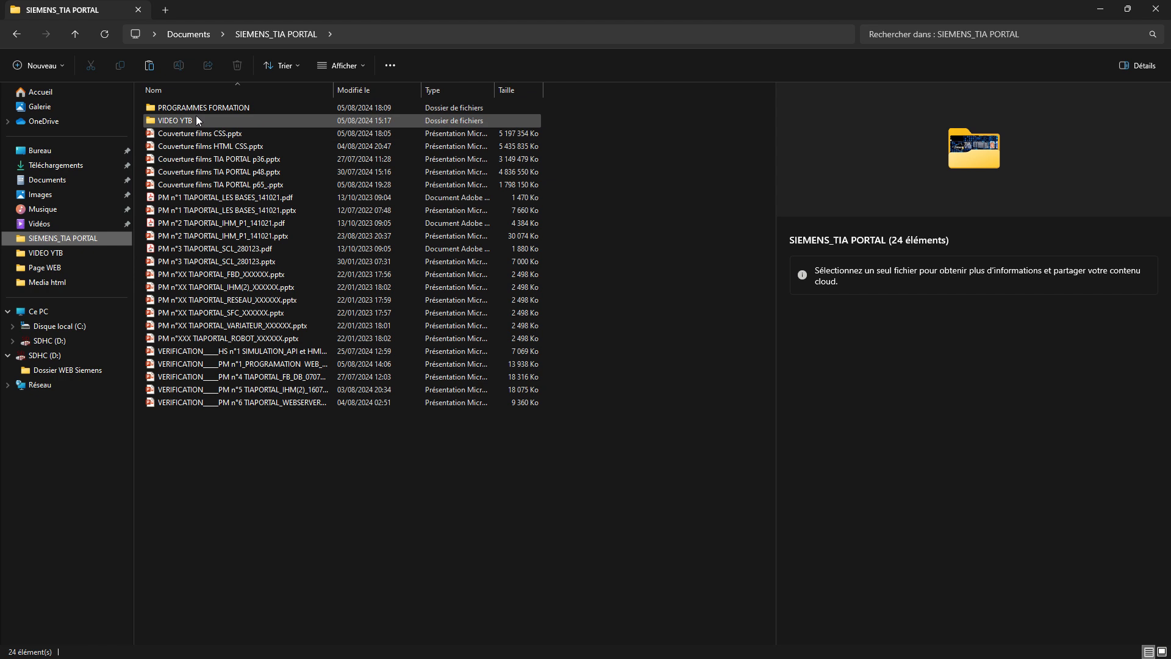
click(200, 109)
double_click(199, 110)
double_click(221, 152)
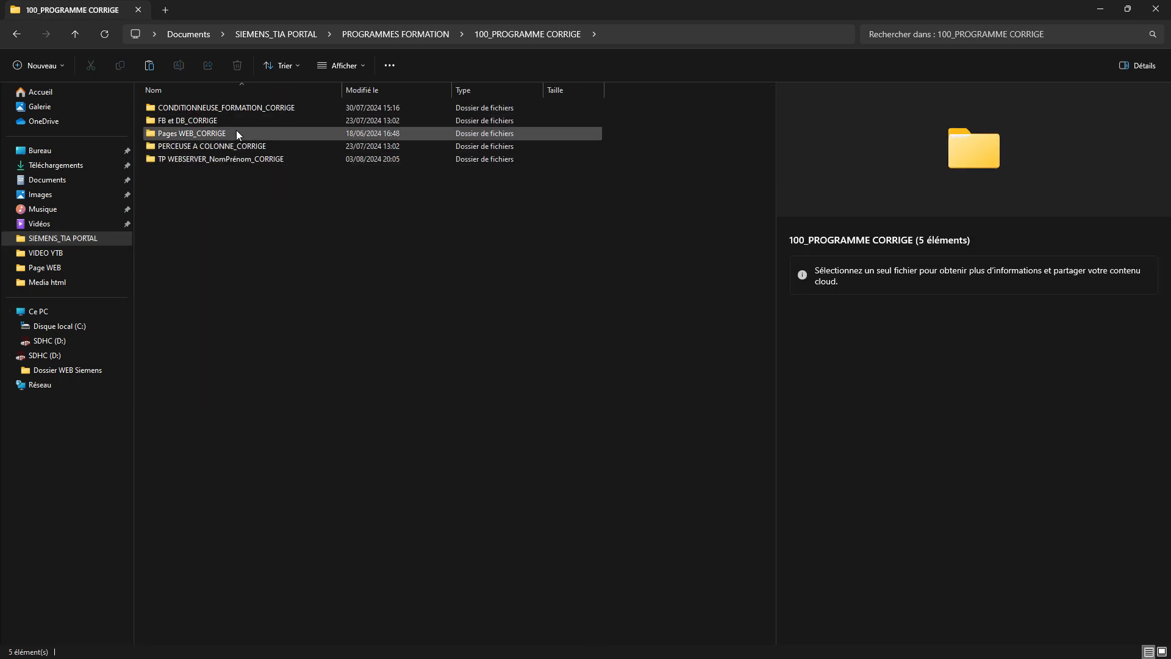
double_click(237, 134)
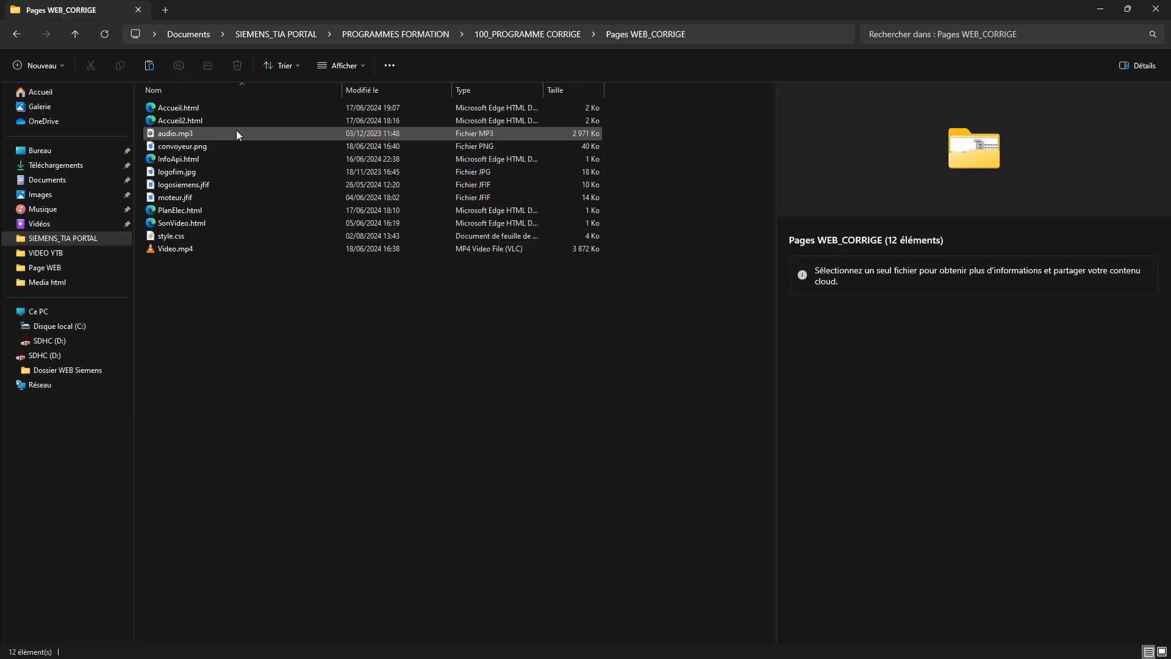
click(24, 35)
click(24, 35)
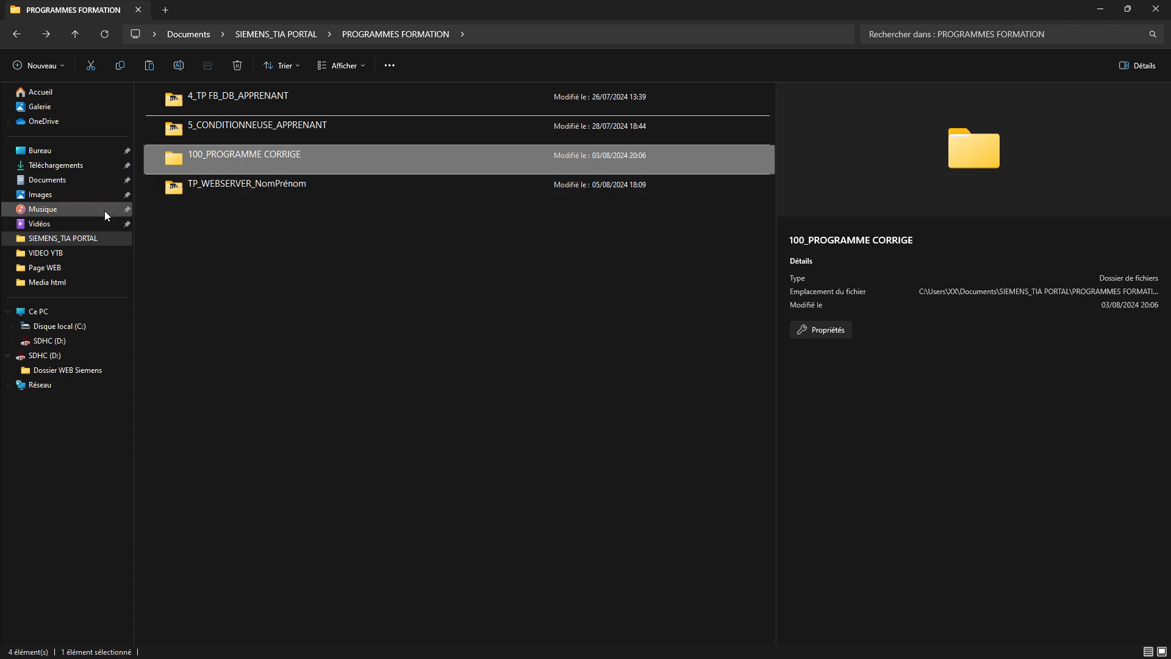
Step: Review the web page and media files in the Page WEB folder on the desktop, including Video.mp4
click(49, 253)
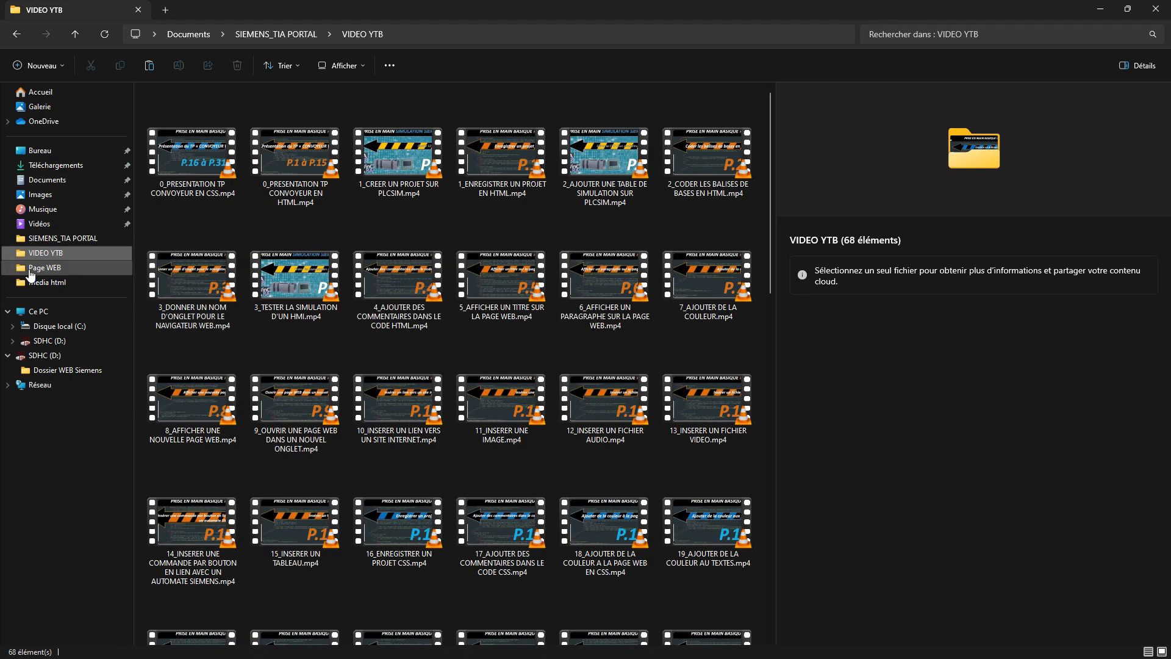
click(30, 269)
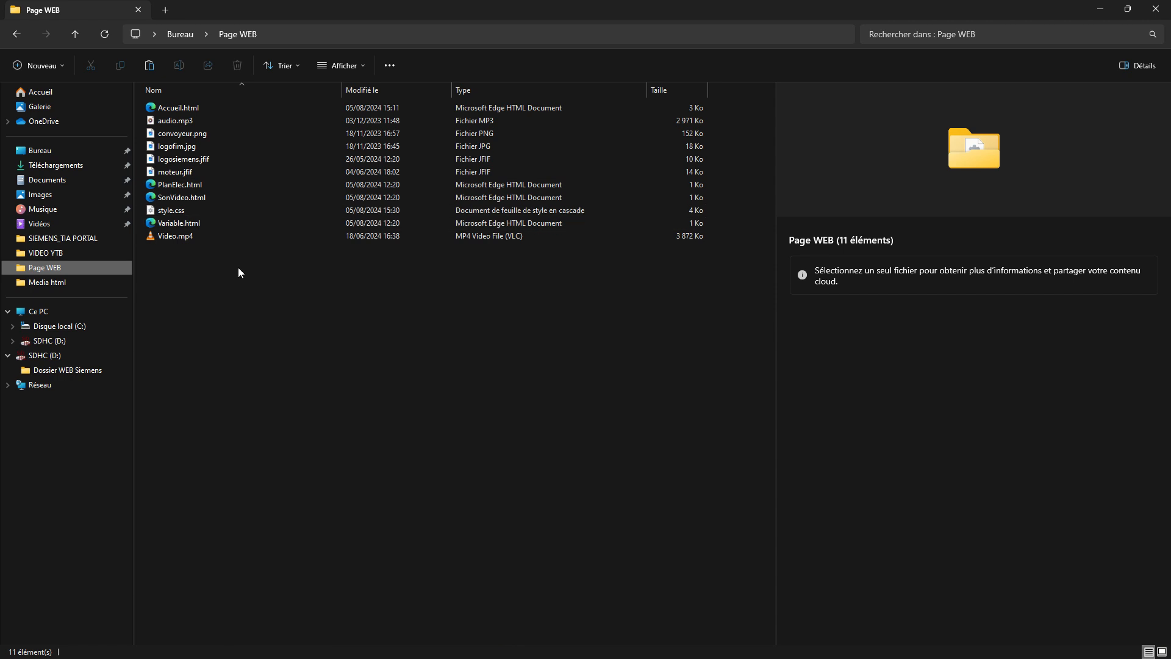
click(182, 239)
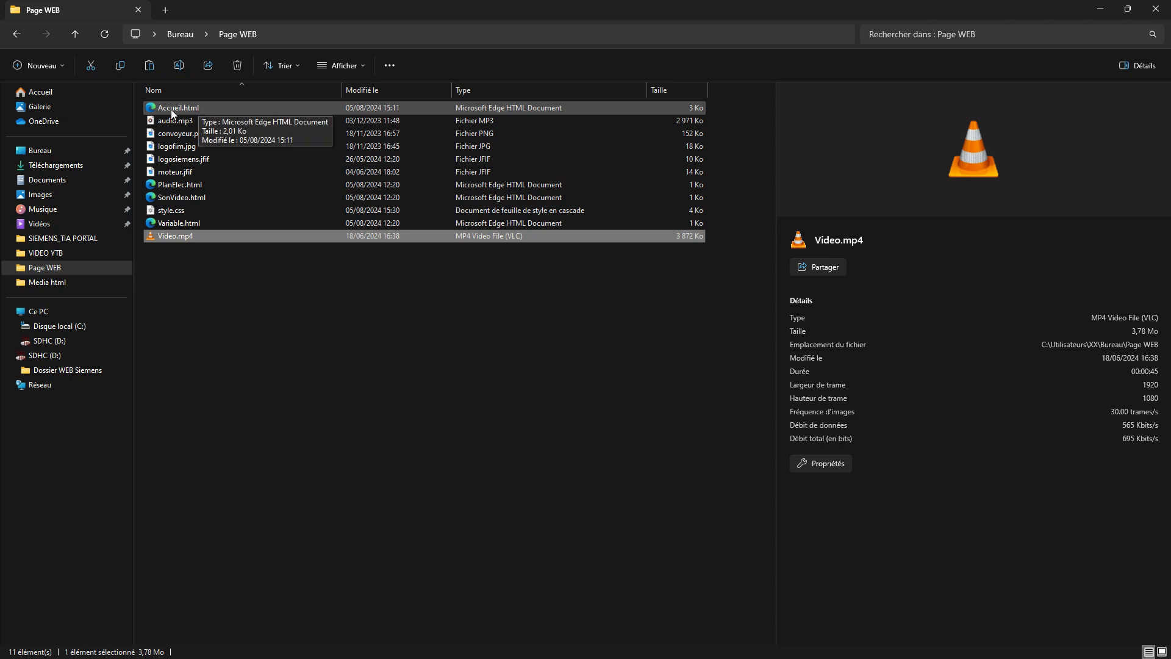
click(265, 297)
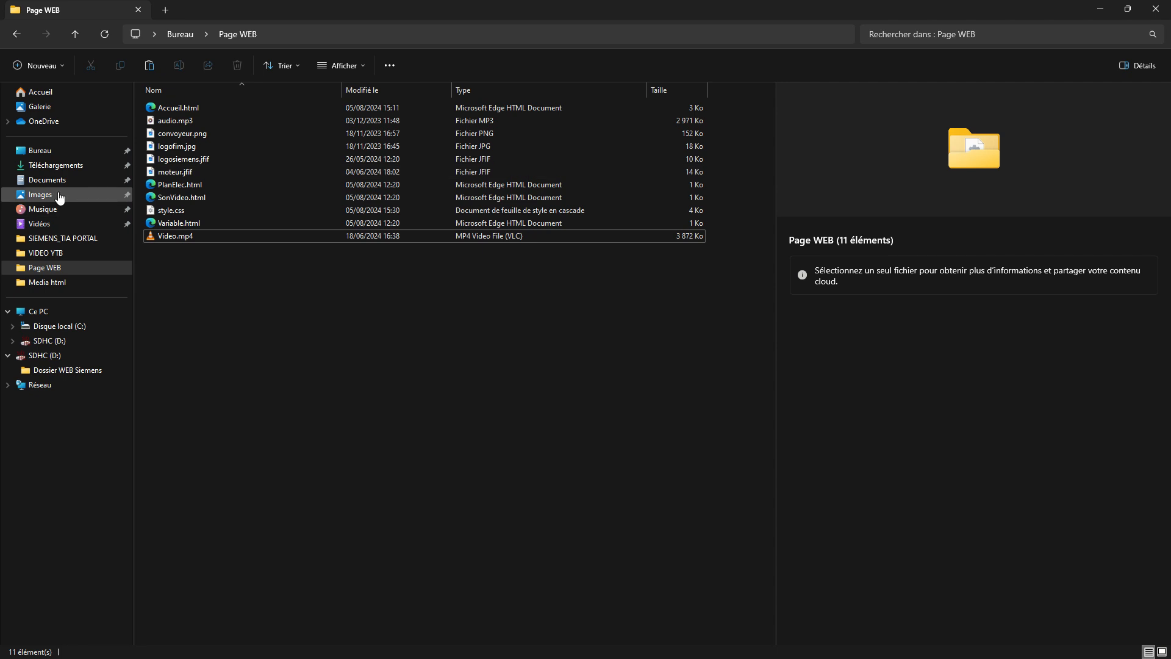
Step: Look for the web page folder in SIEMENS_TIA PORTAL, VIDEO YTB, Documents and the Media html folder of Images
click(66, 239)
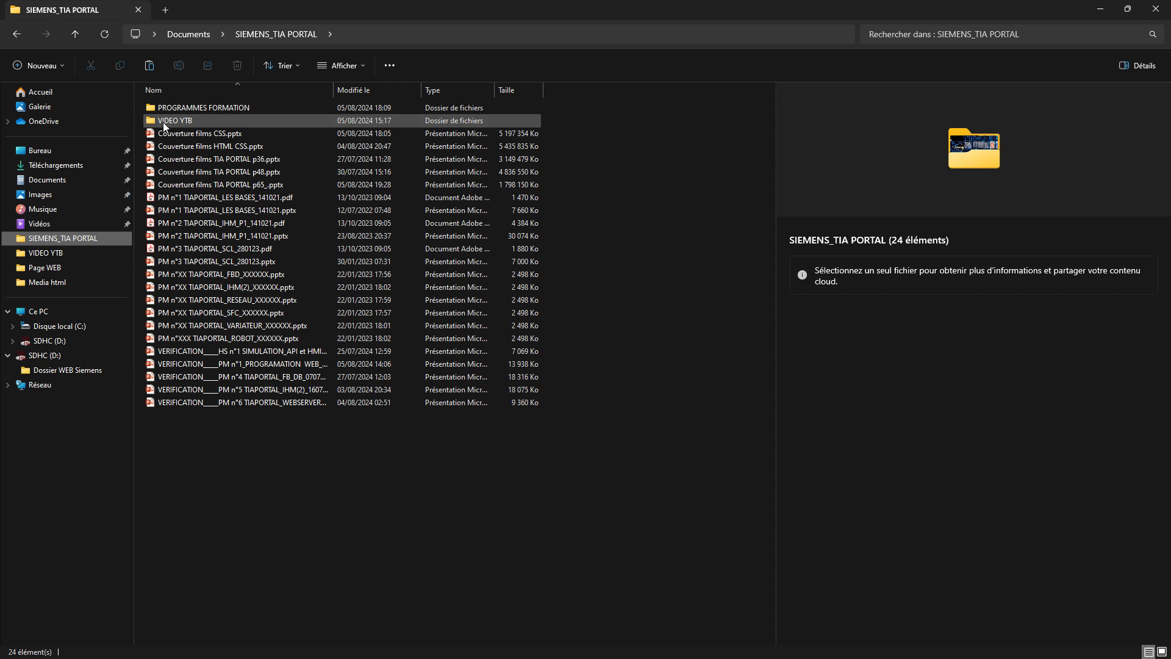
click(68, 248)
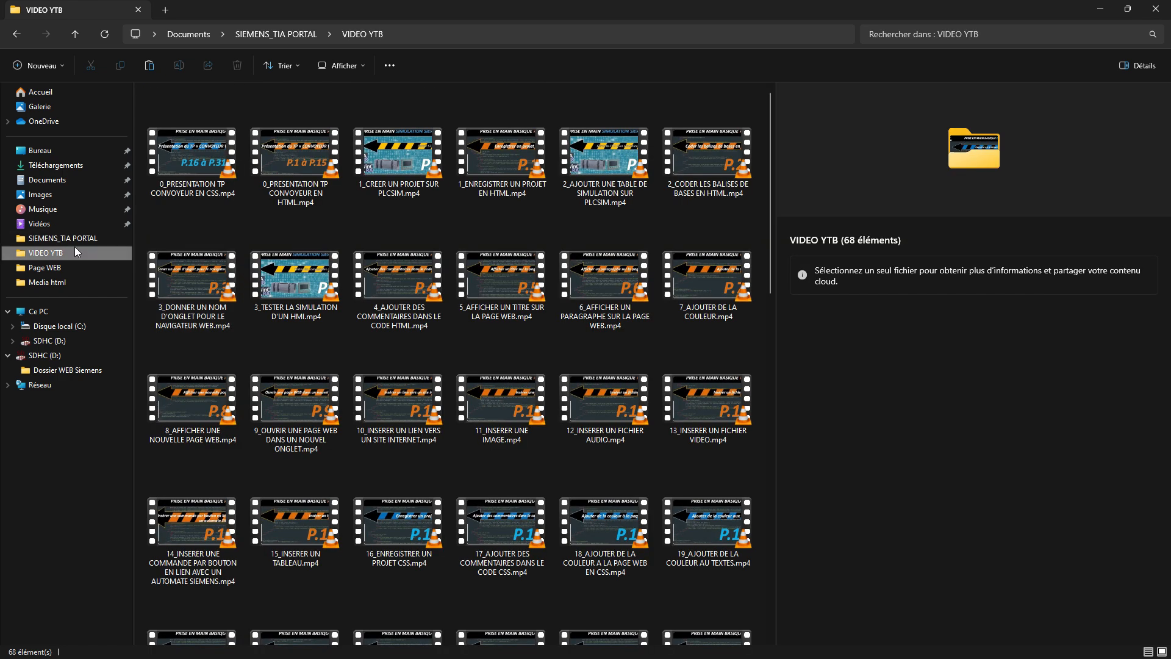
click(61, 238)
click(59, 183)
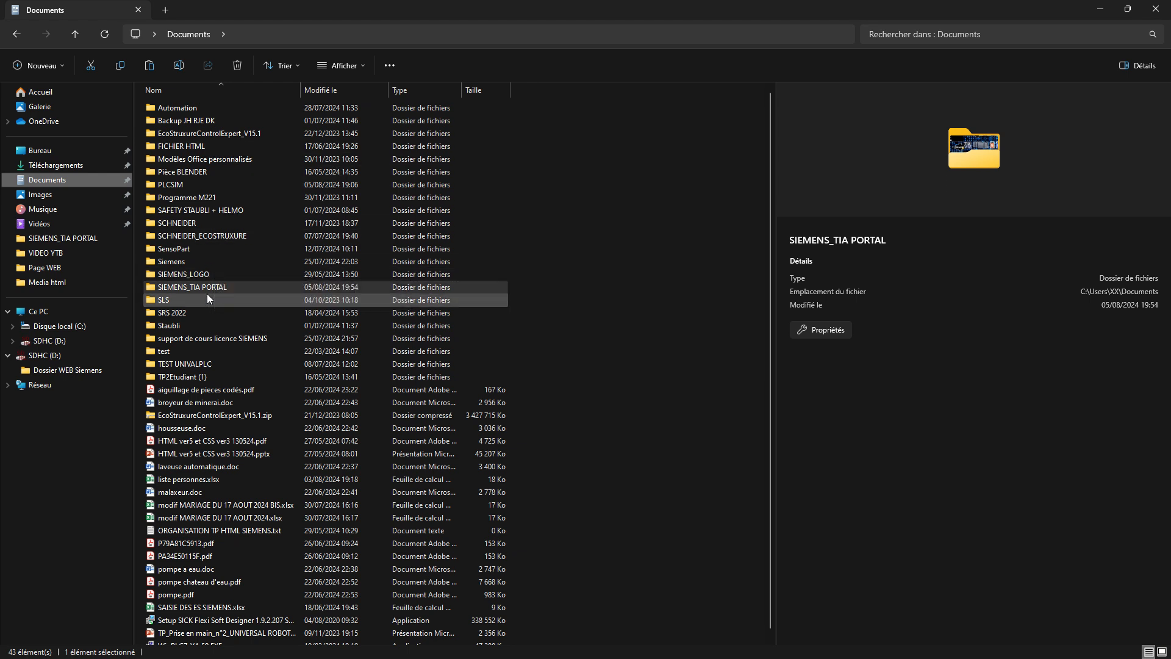
click(40, 195)
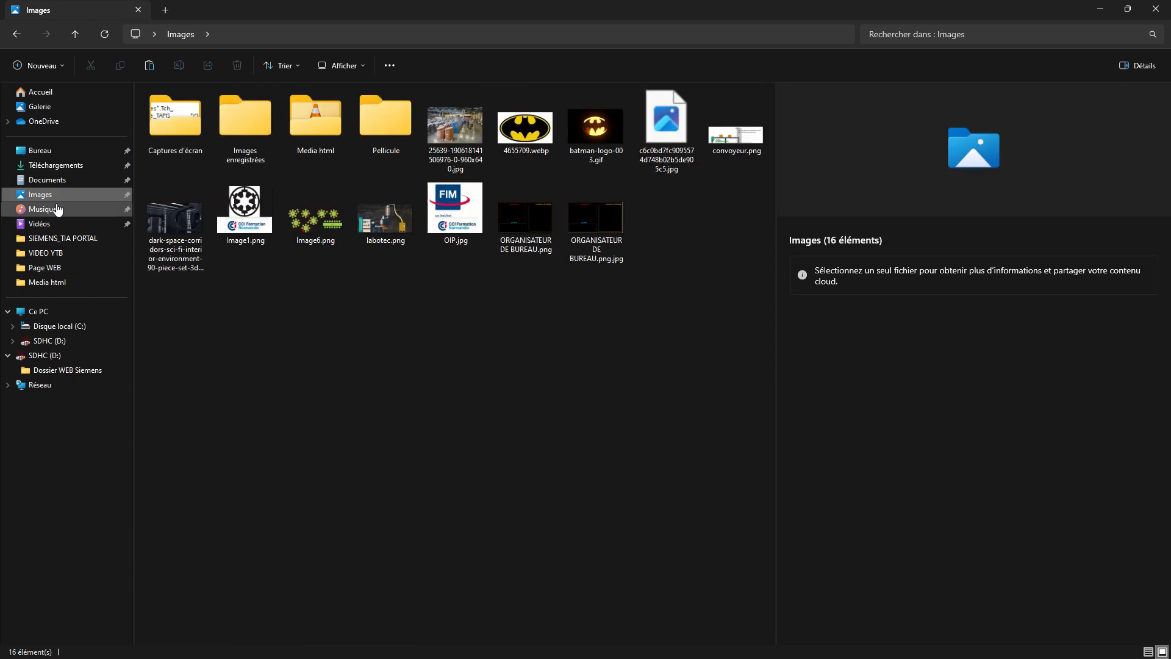
double_click(331, 112)
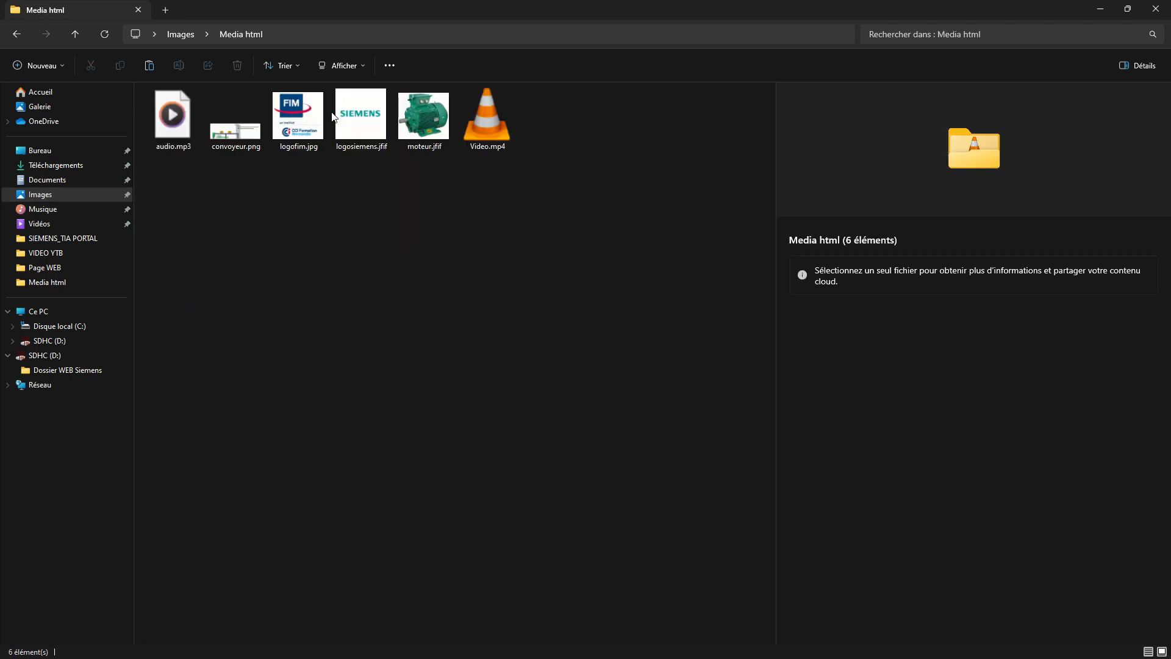
click(17, 34)
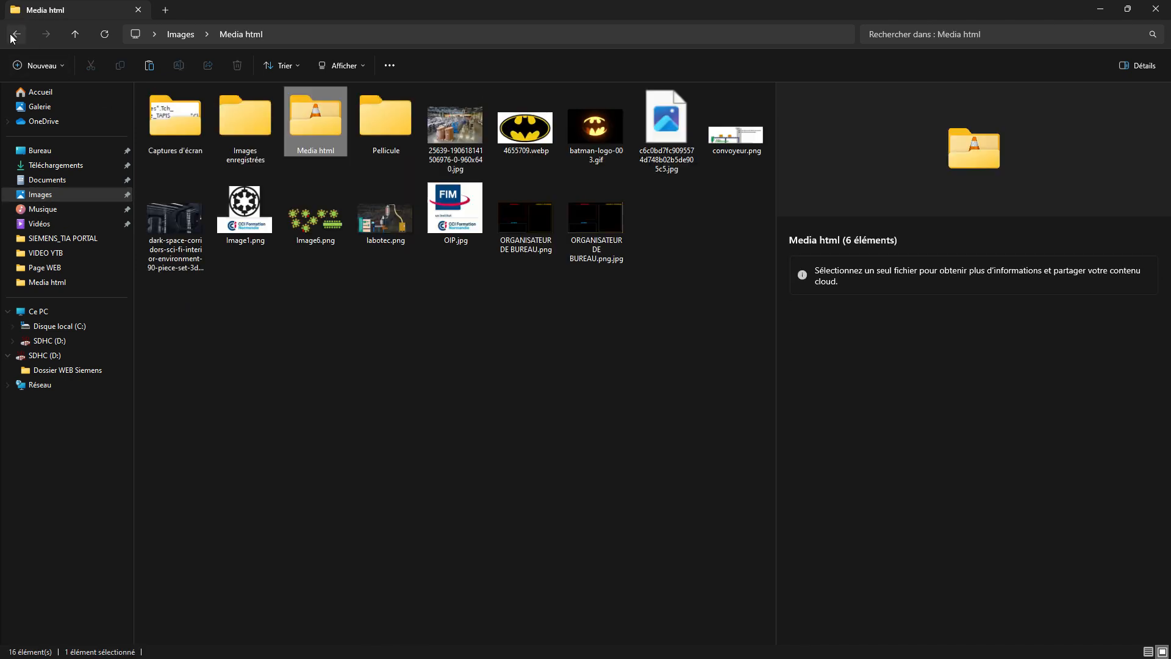
Step: Check the contents of the Pages_WEB folder in Documents, FICHIER HTML, and select that folder in its parent
click(47, 180)
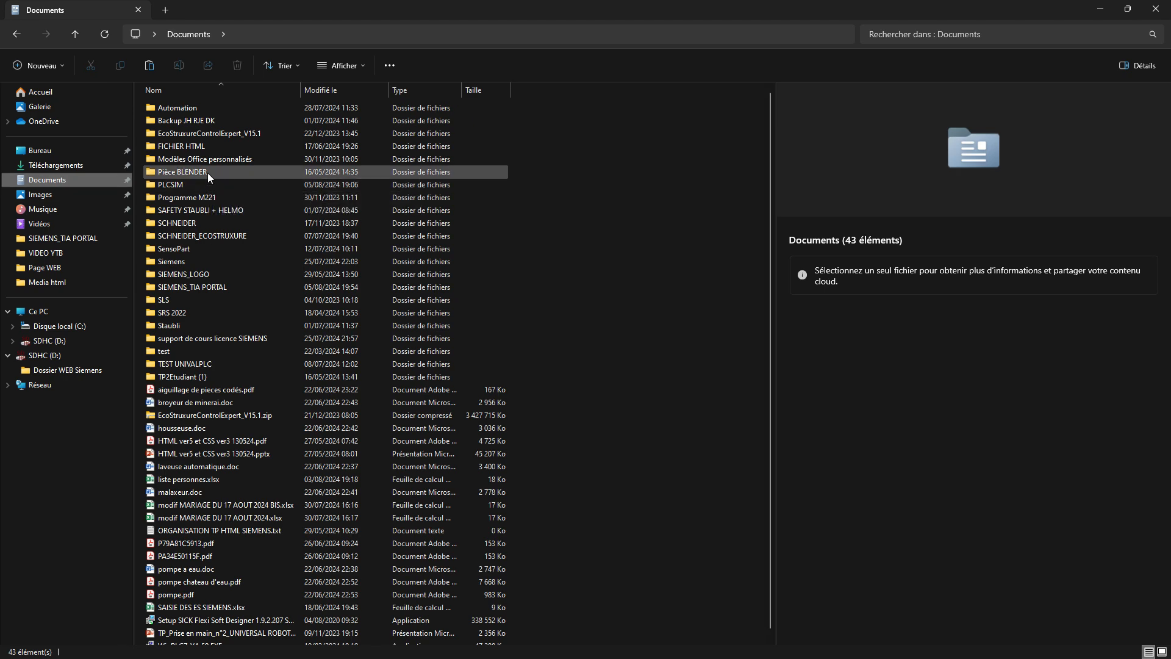
double_click(200, 148)
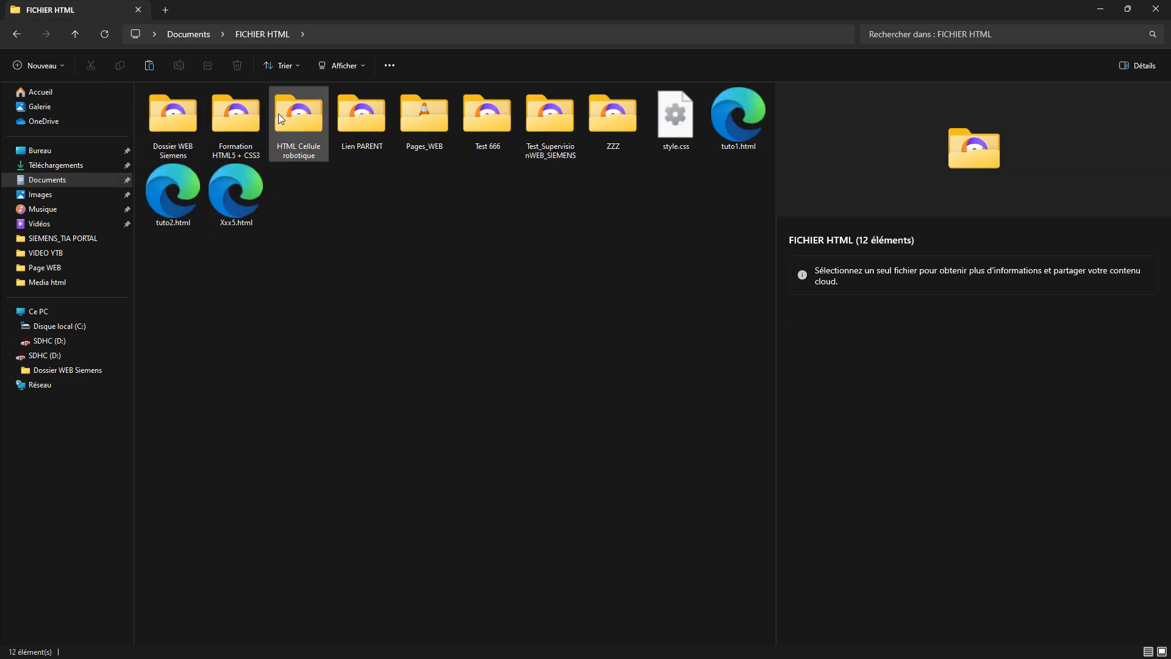
double_click(423, 118)
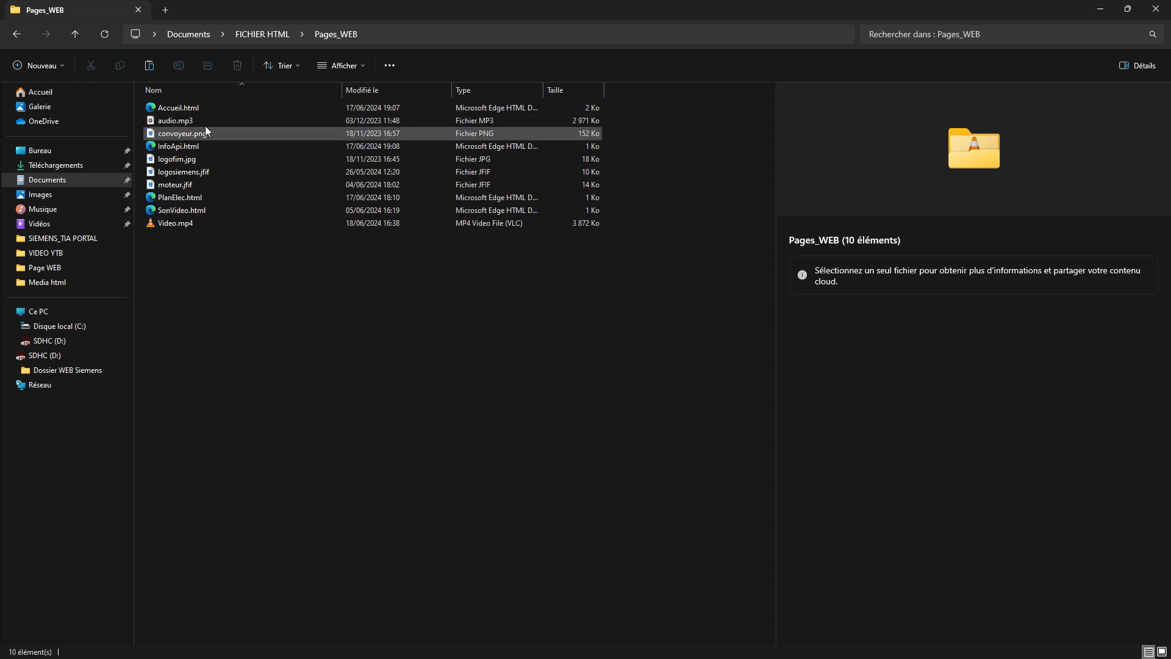
click(197, 108)
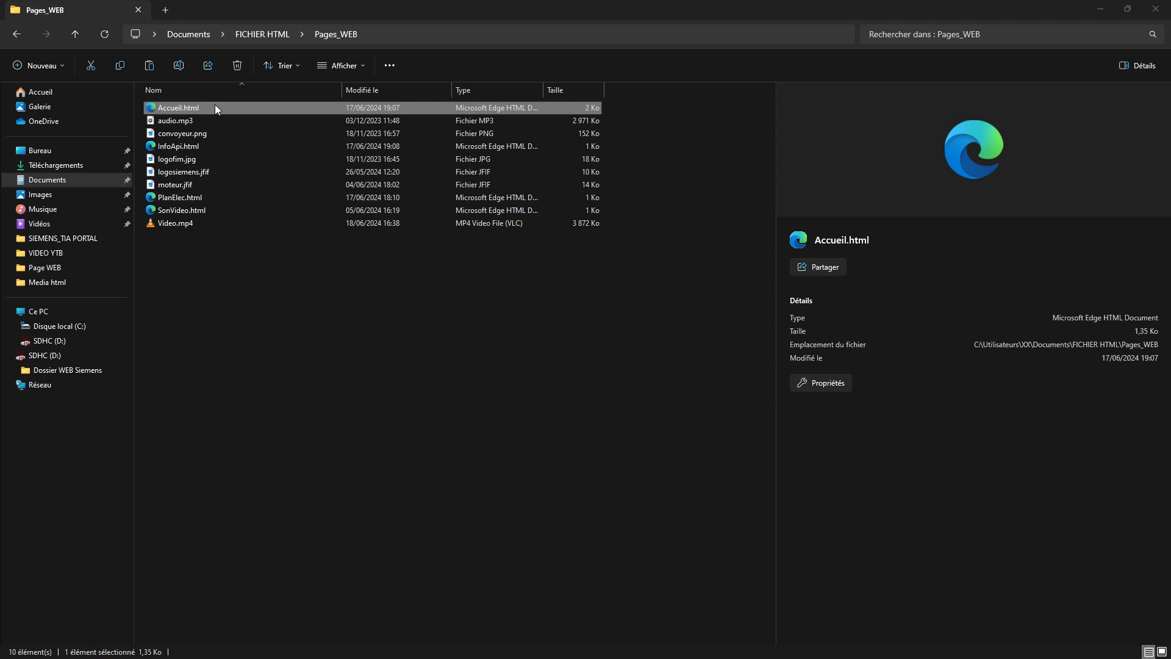
click(18, 35)
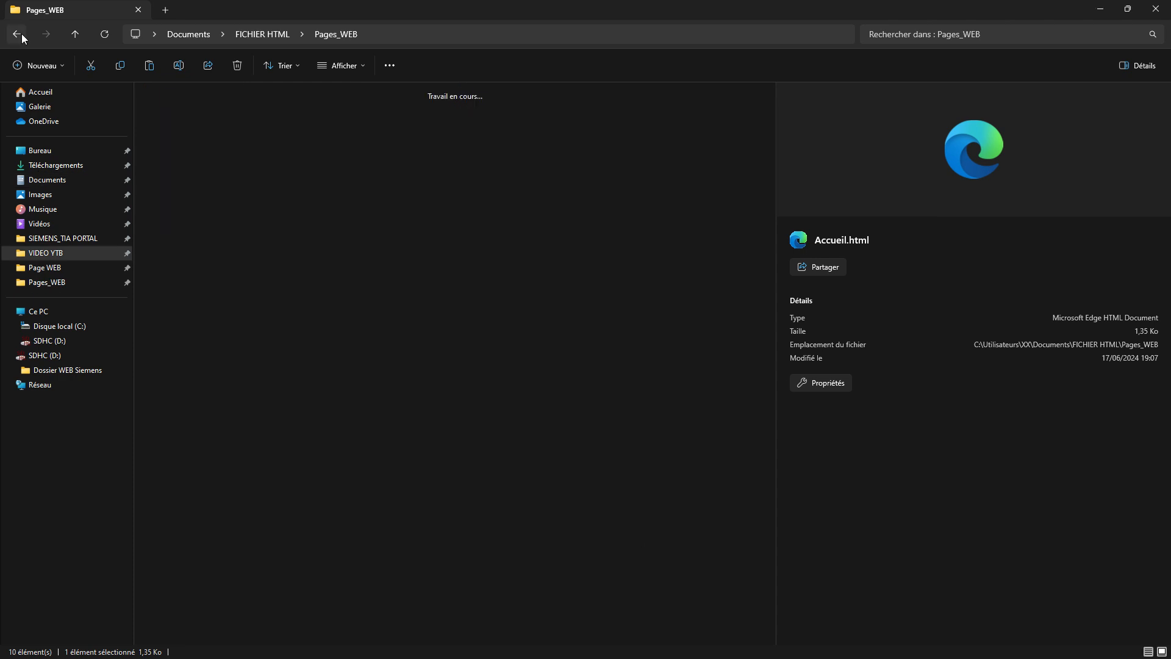
right_click(418, 122)
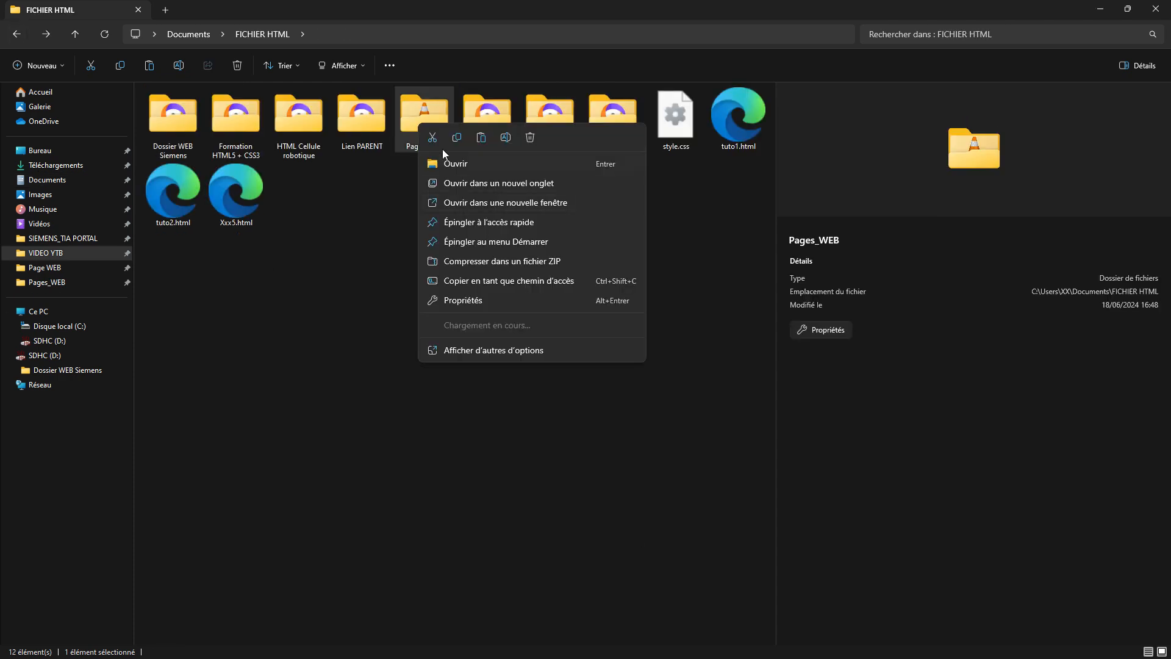
key(Escape)
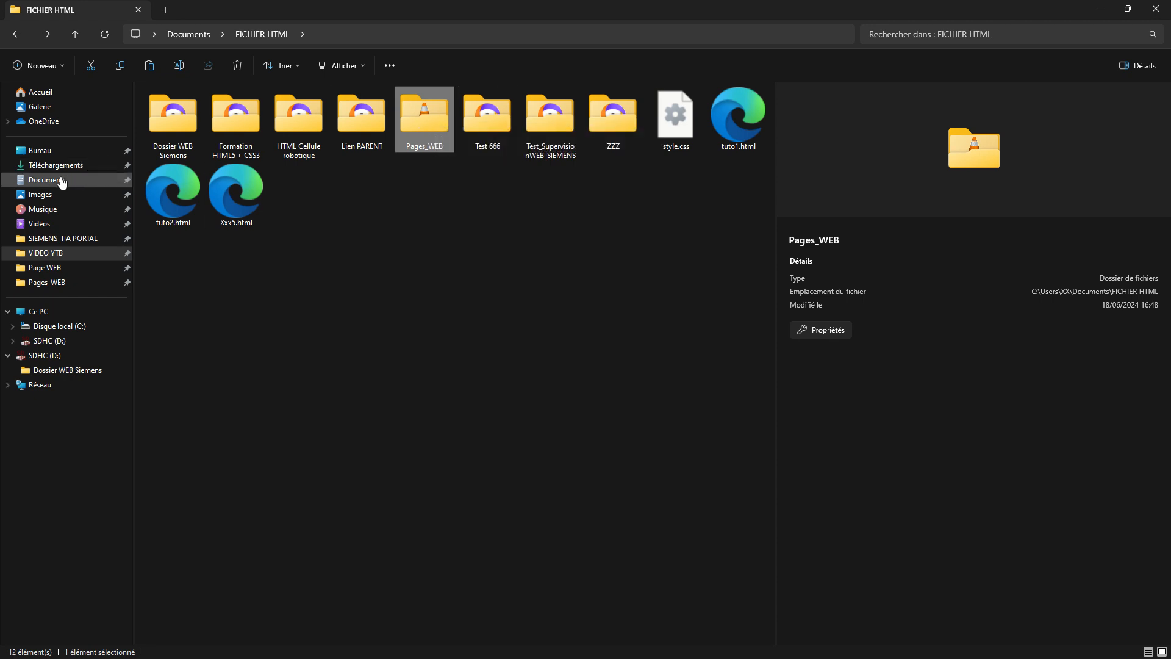
Step: Open the PROGRAMMES FORMATION folder in SIEMENS_TIA PORTAL and select the TP_WEBSERVER_NomPrénom project folder
click(61, 240)
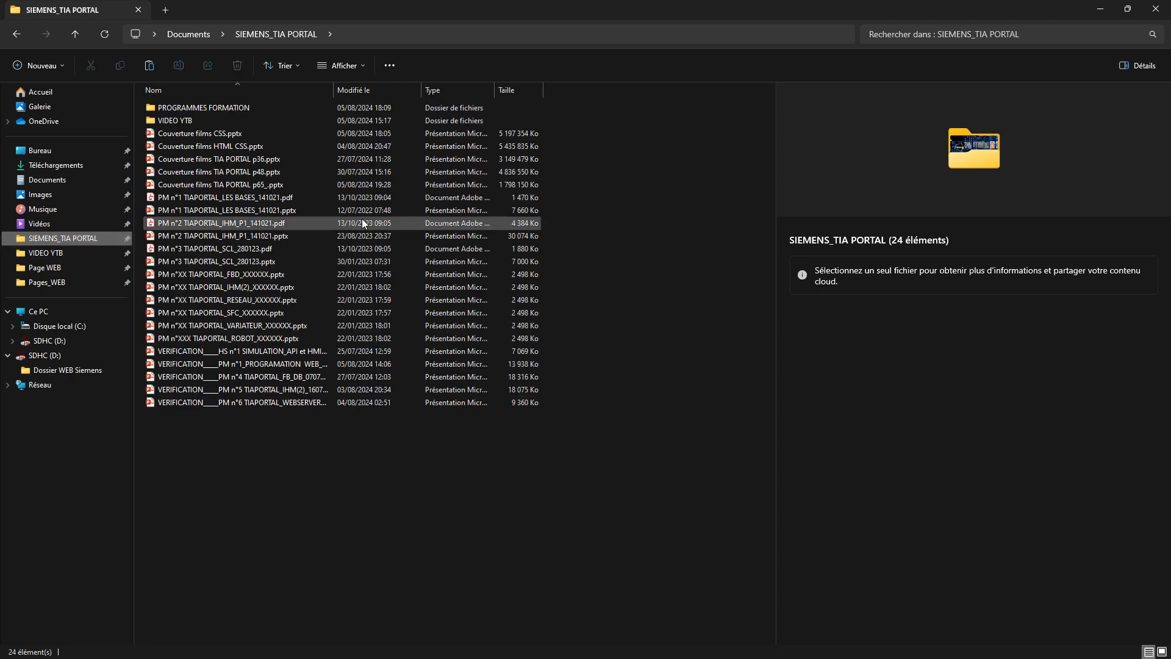
click(226, 109)
double_click(226, 108)
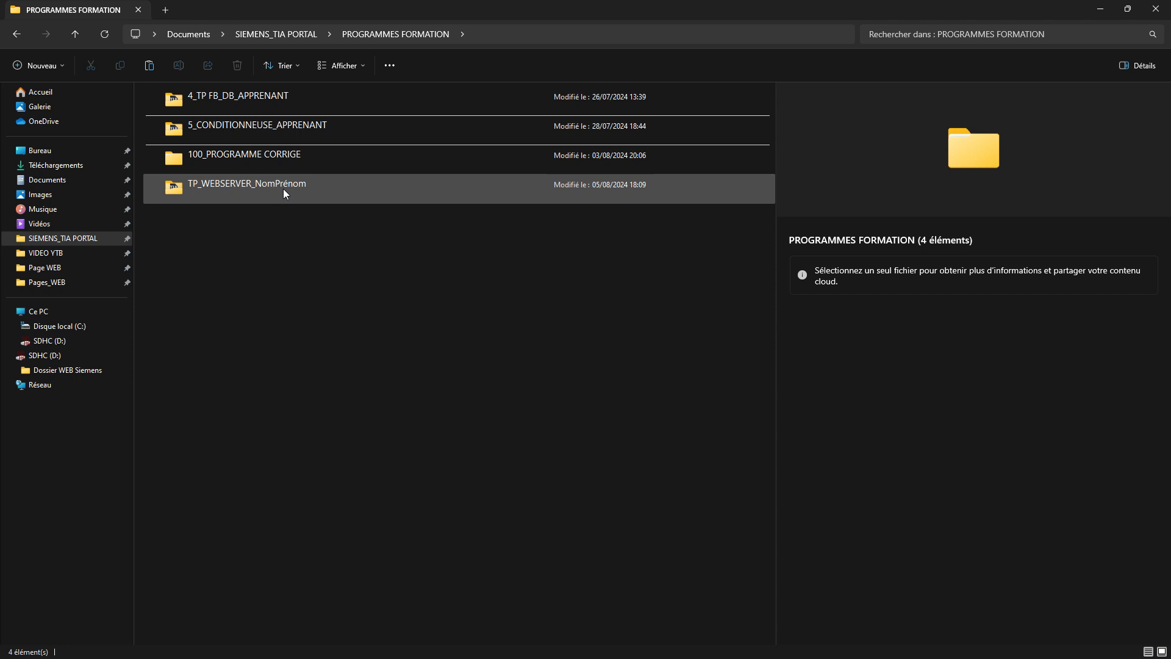
click(262, 196)
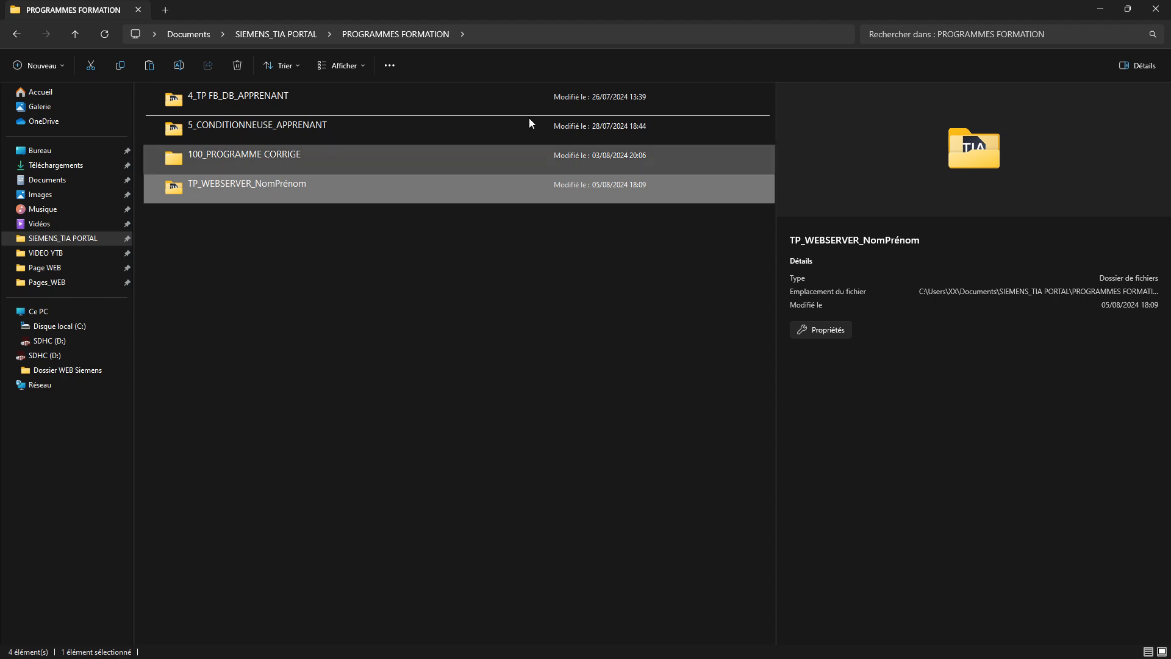
Step: Paste the copied Pages_WEB folder into the TP_WEBSERVER_NomPrénom project folder
drag(586, 7, 584, 205)
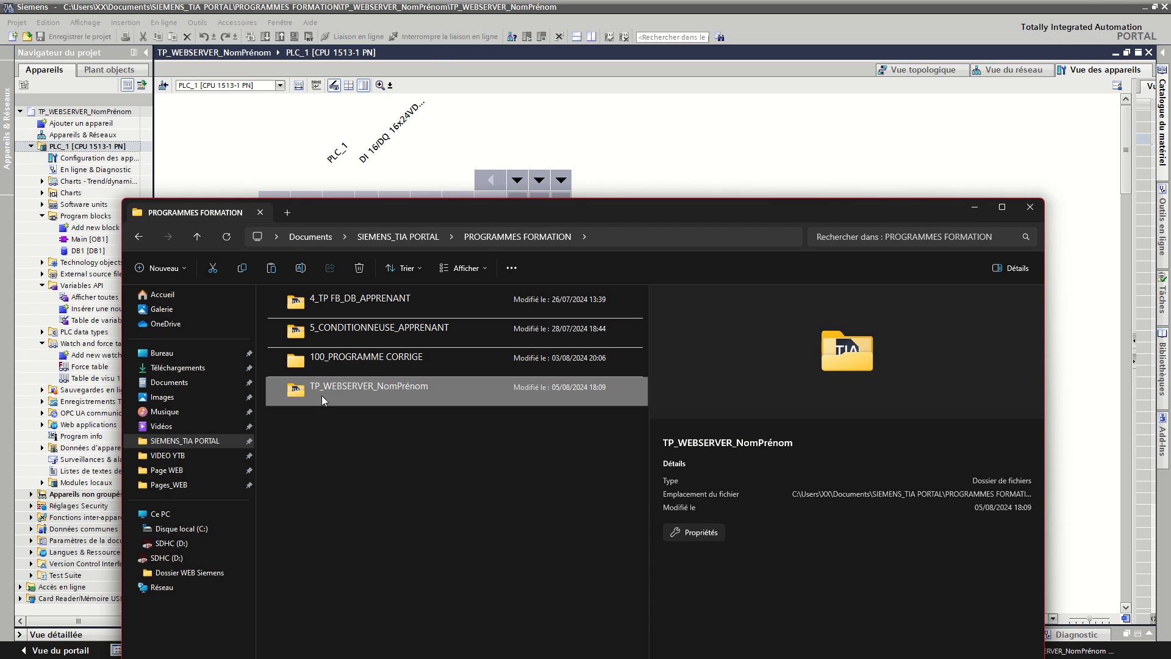
double_click(364, 396)
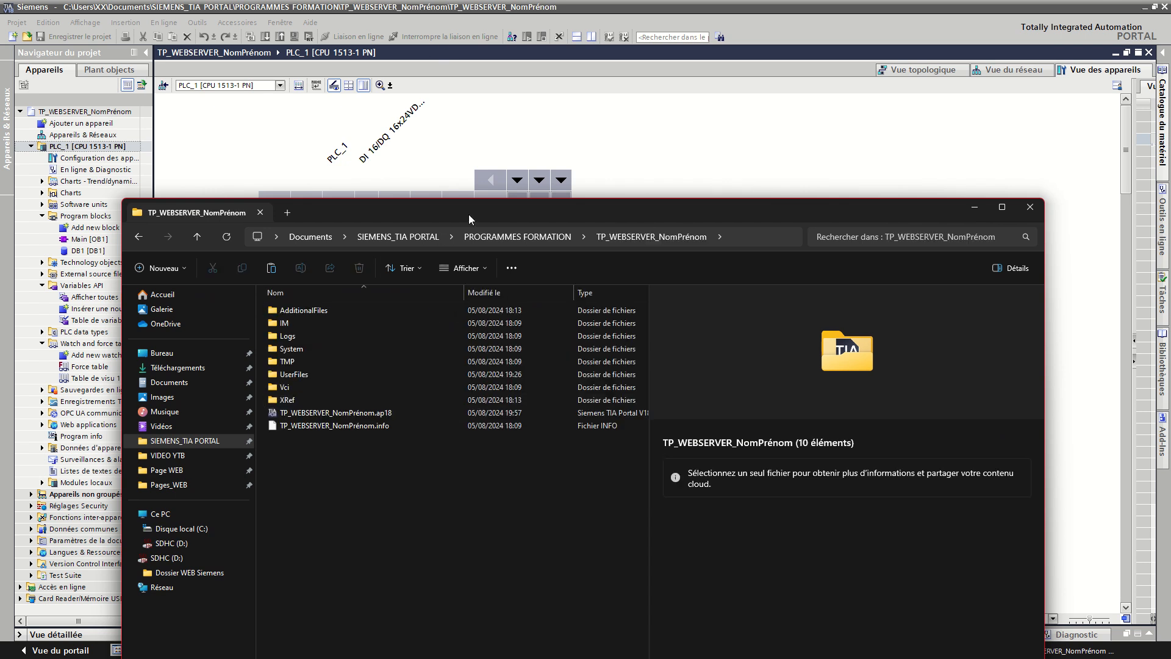
drag(469, 214, 430, 1)
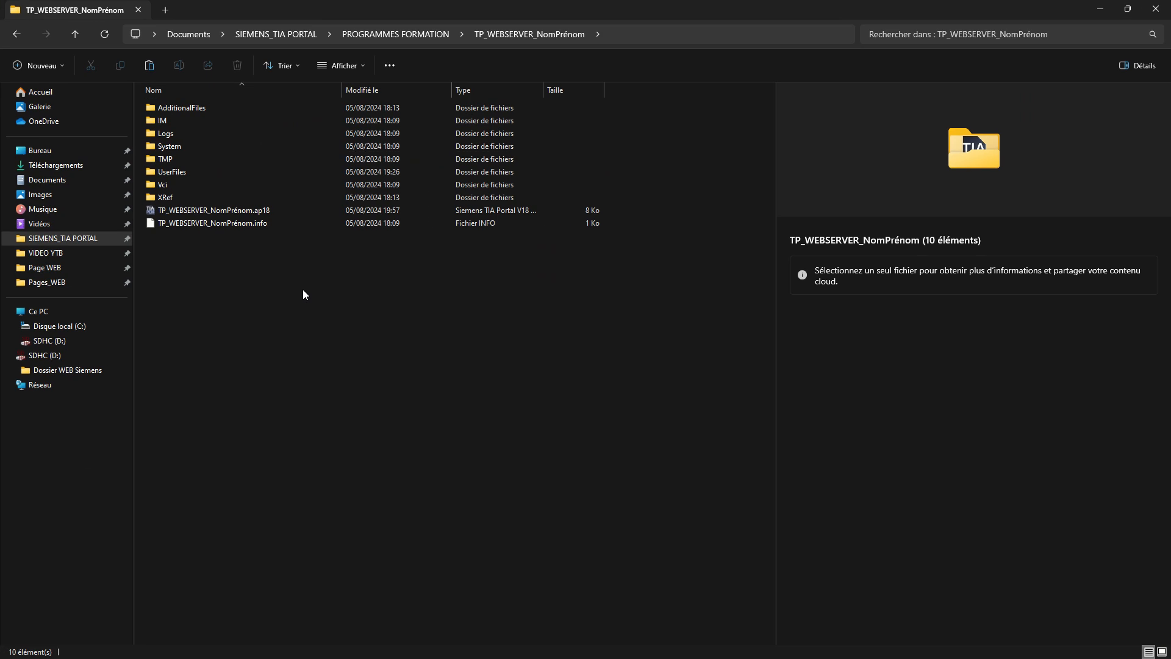
key(ctrl+v)
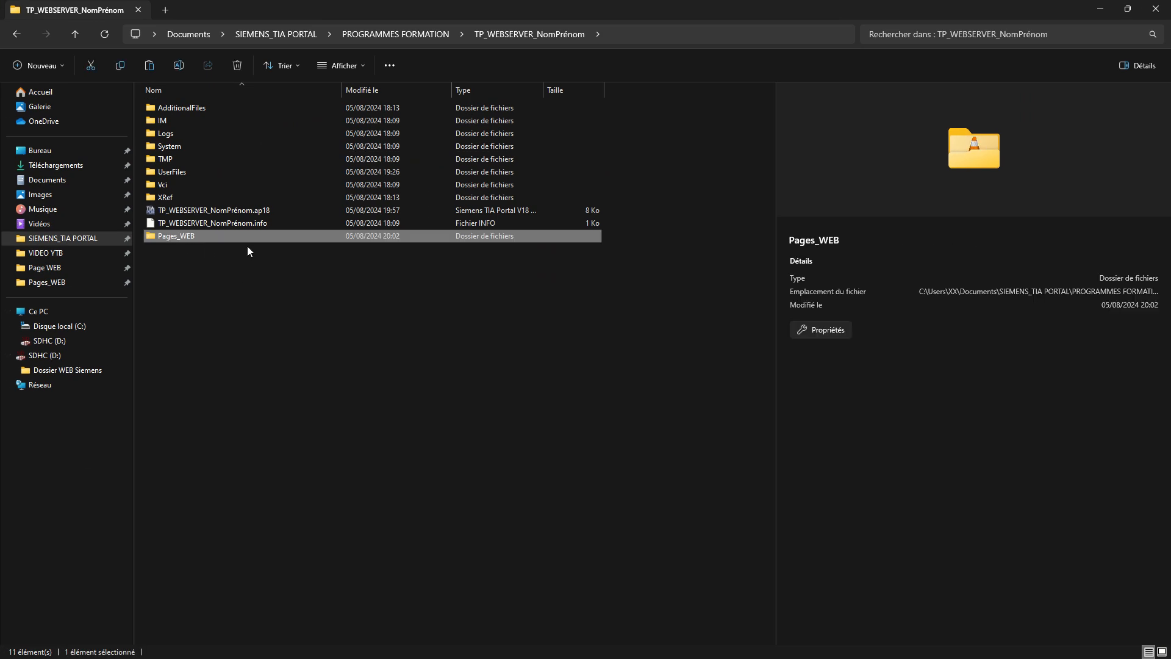
click(20, 34)
click(47, 34)
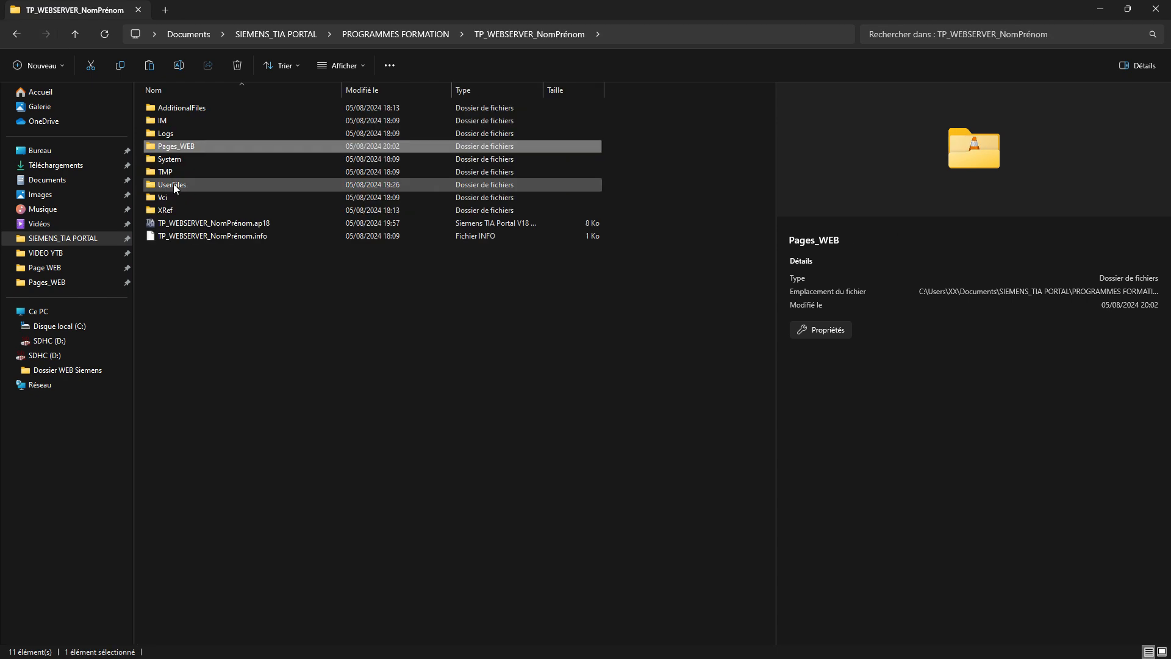
Step: Check the files in the project's Pages_WEB folder and switch back to TIA Portal
double_click(180, 149)
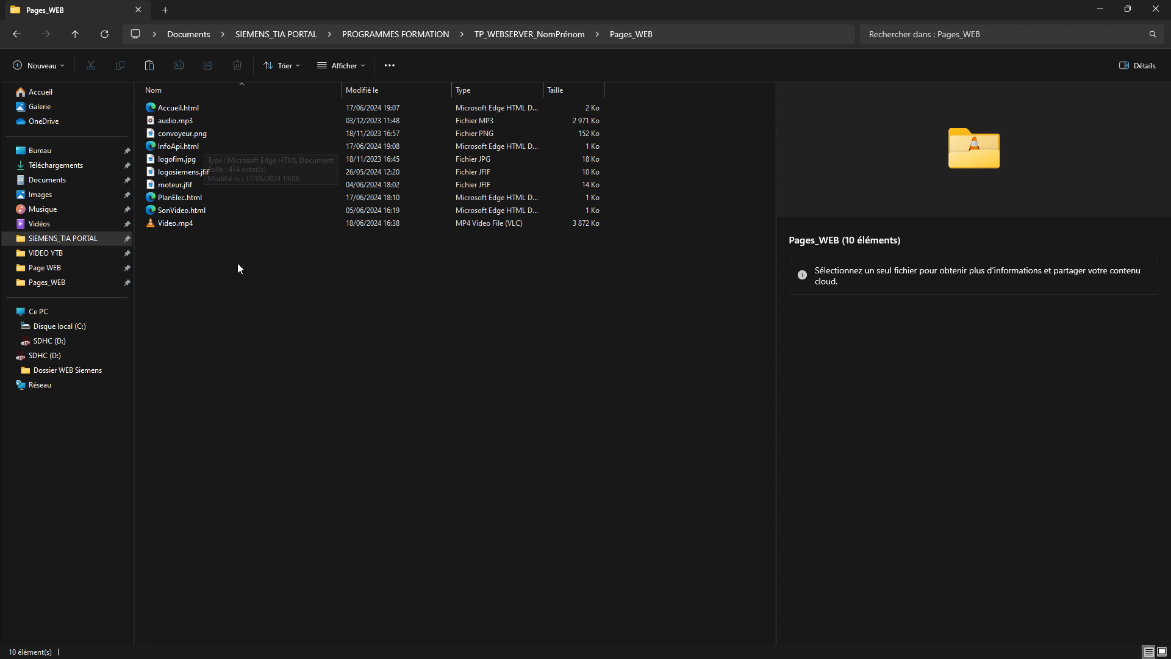
click(16, 40)
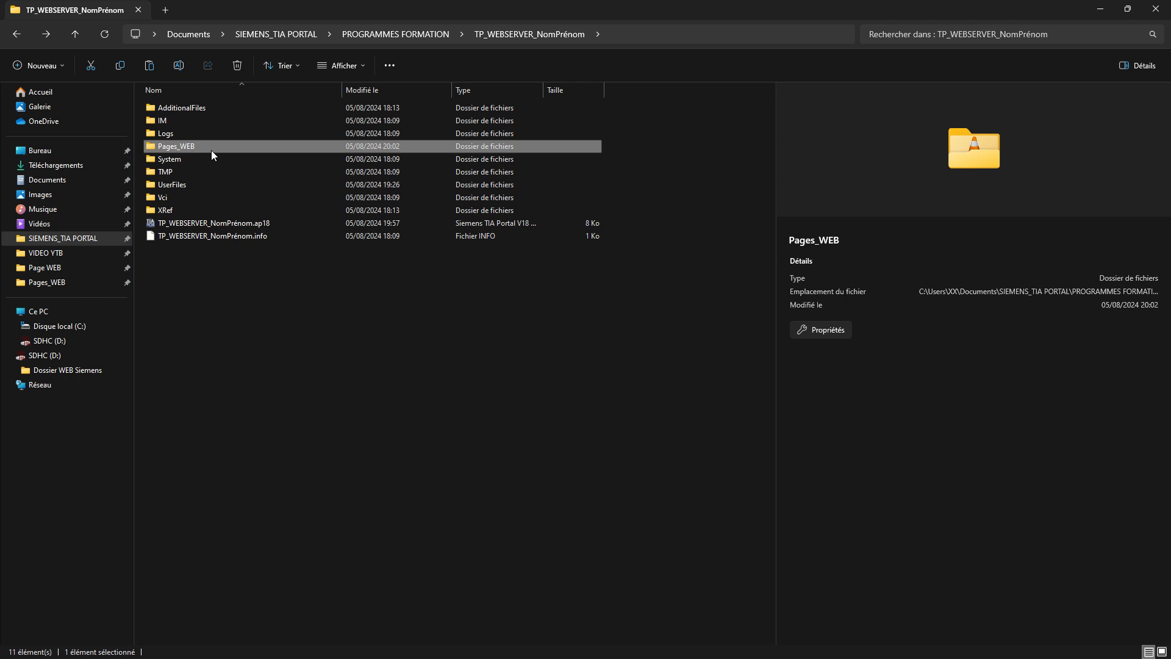
click(1104, 9)
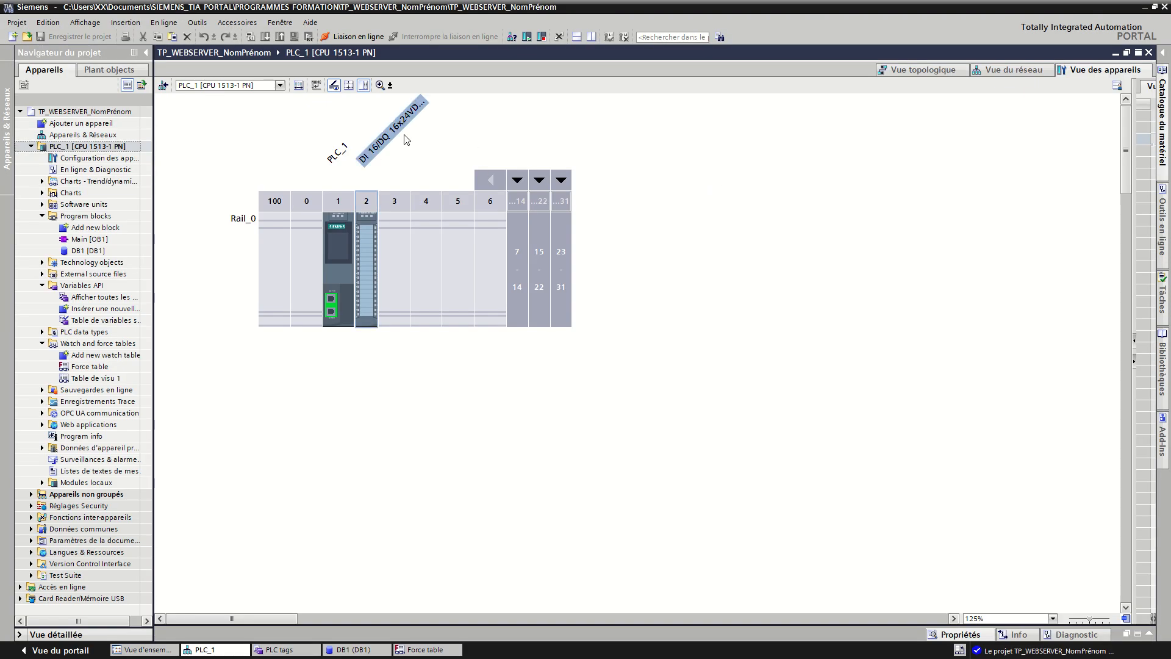
Step: Open the Serveur Web properties of the PLC_1 CPU and find the Pages personnalisées settings
click(341, 259)
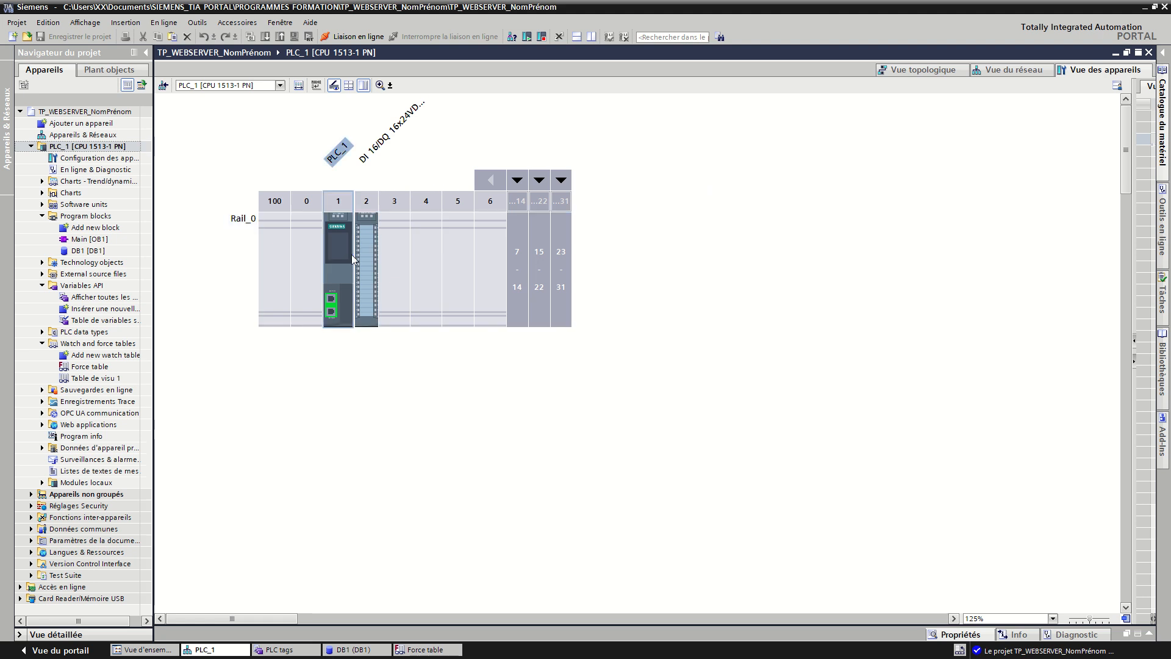
double_click(352, 256)
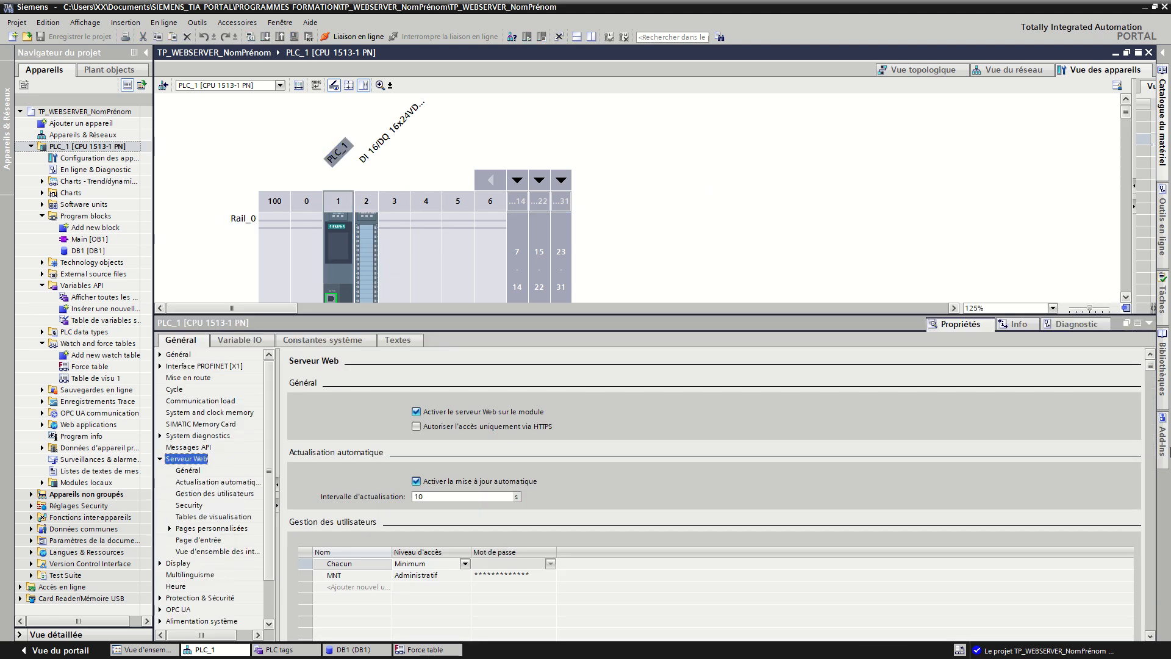
click(1151, 636)
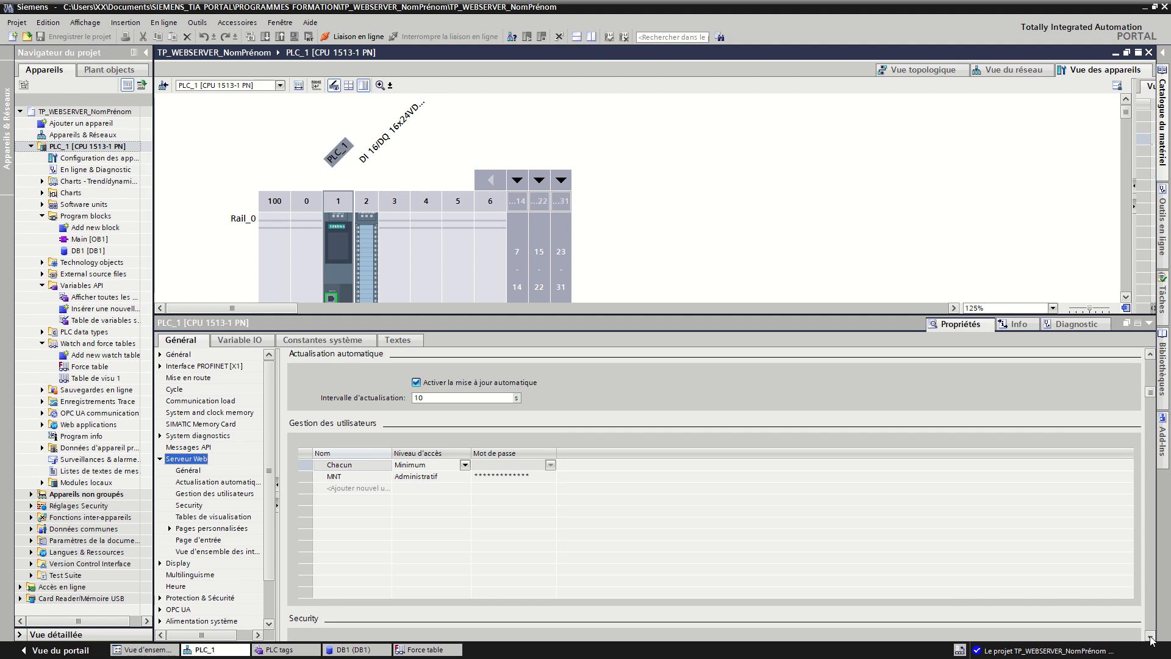
drag(1151, 636, 1151, 637)
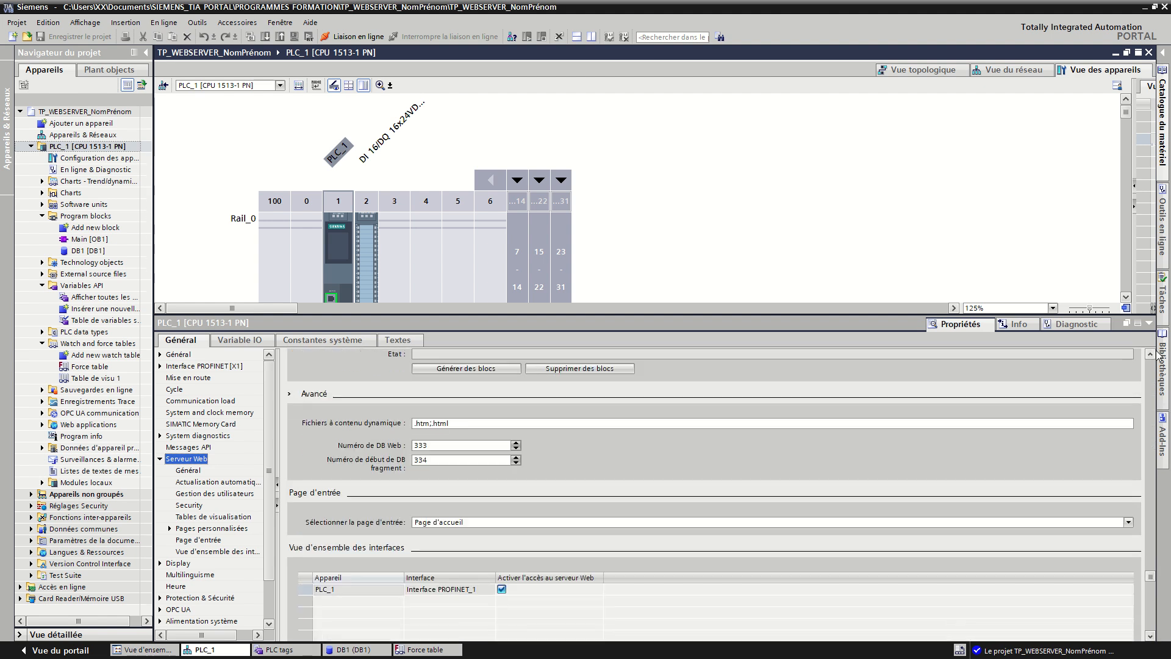
click(1152, 355)
drag(1152, 354, 1152, 354)
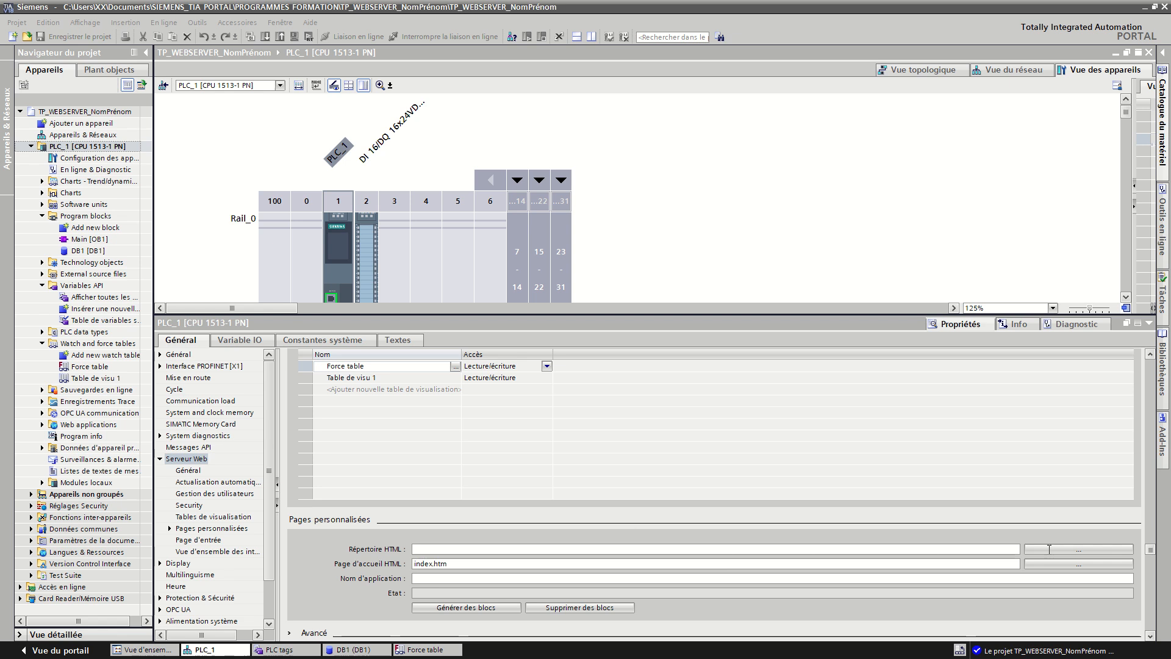
Step: Set the HTML directory of the custom pages to the Pages_WEB folder inside the TP_WEBSERVER_NomPrénom project
click(1093, 551)
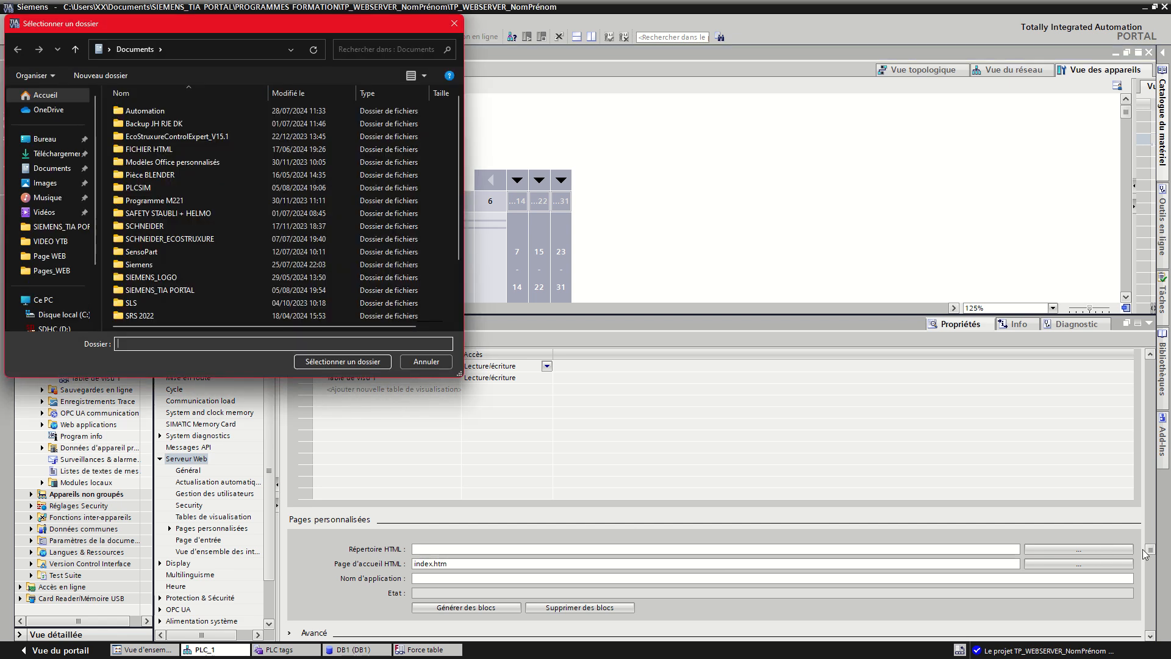
click(56, 228)
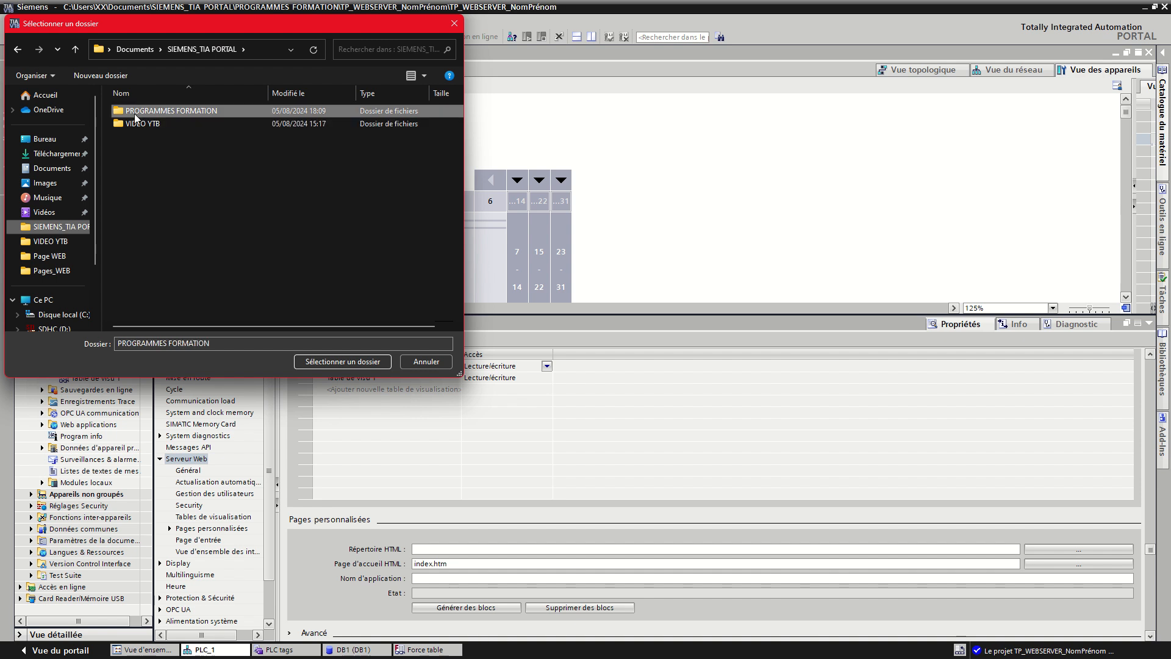
double_click(140, 113)
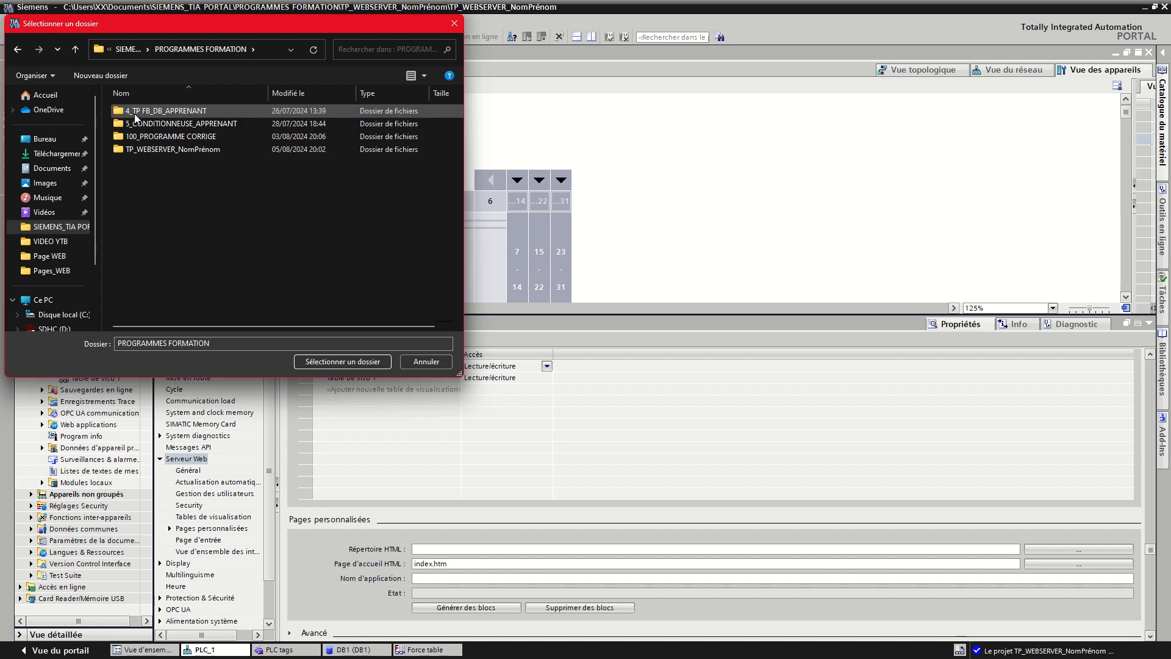
double_click(160, 150)
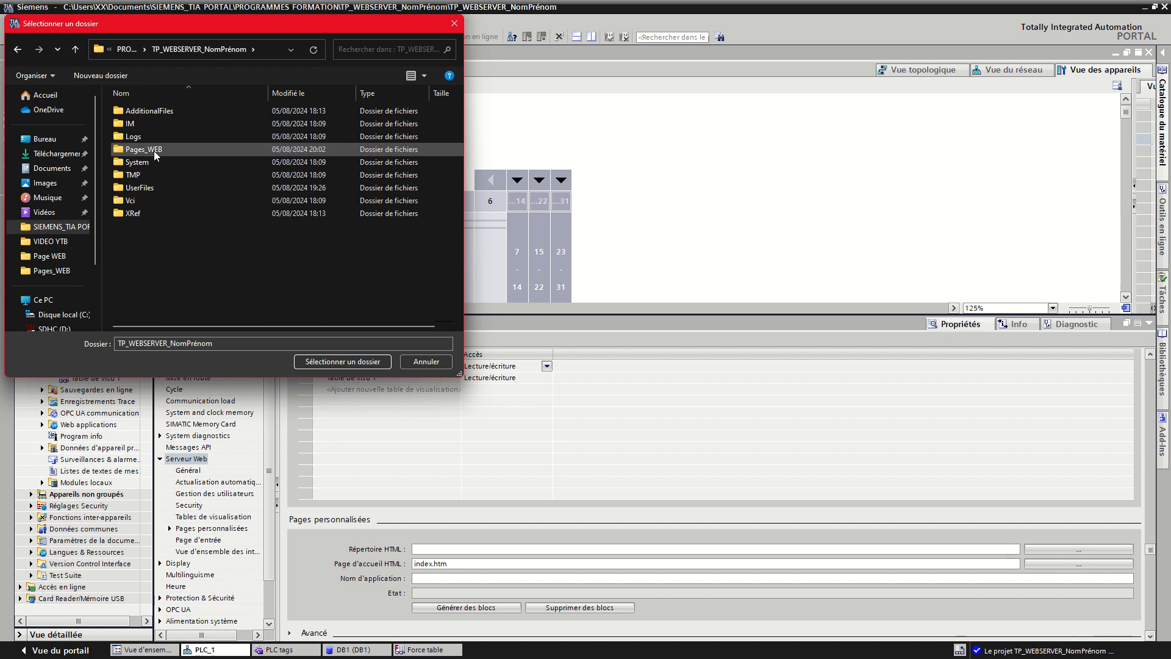
click(154, 153)
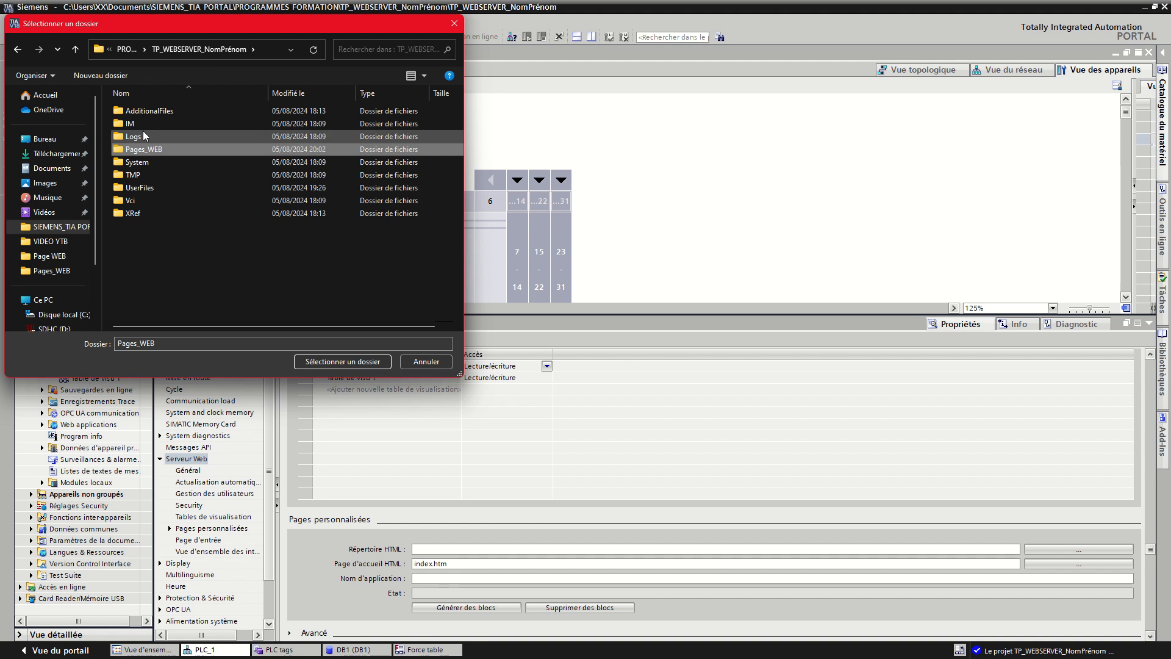
click(334, 363)
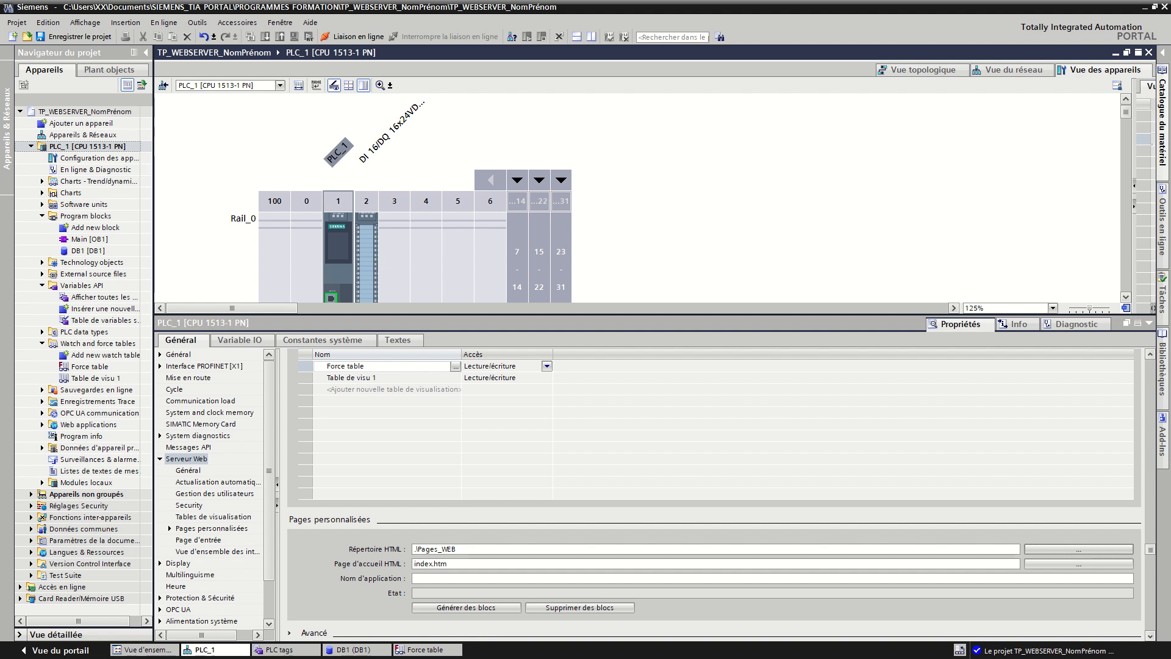
Step: Set the HTML home page of the custom pages to Accueil.html from the Pages_WEB folder
click(584, 564)
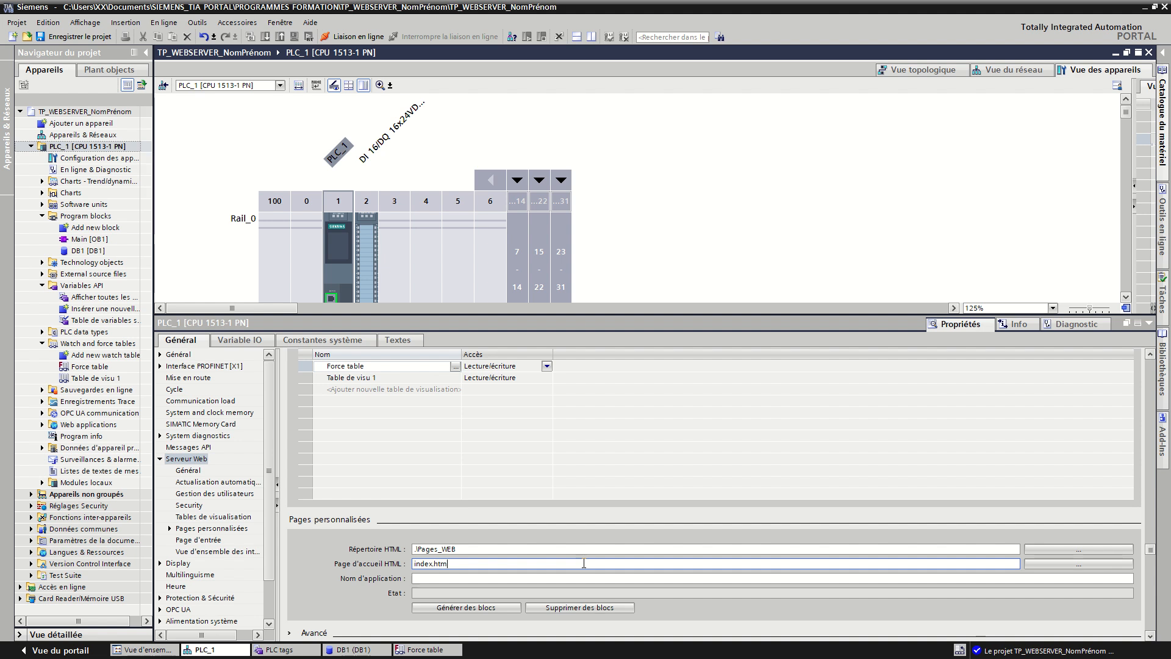
click(1060, 565)
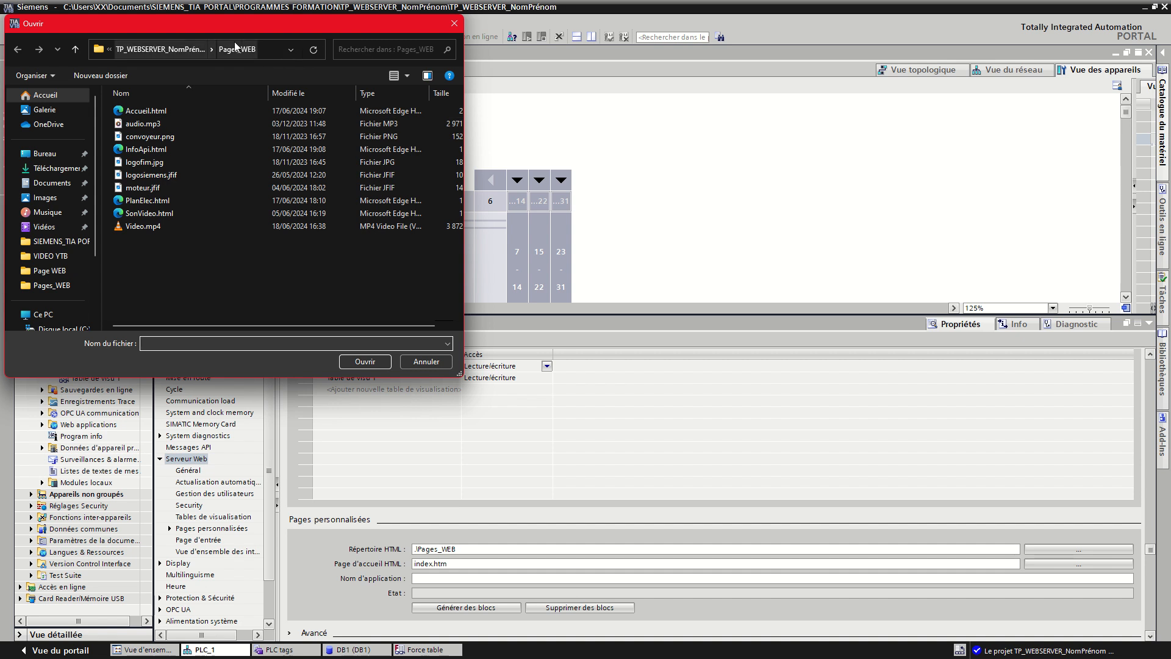
click(153, 48)
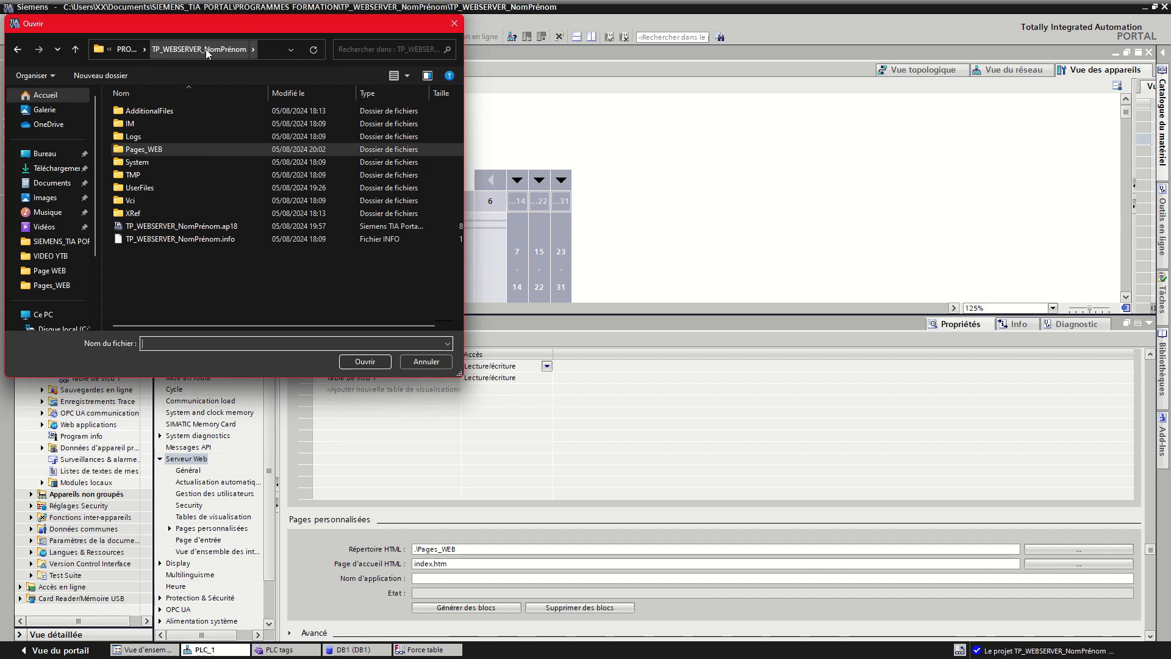
double_click(166, 149)
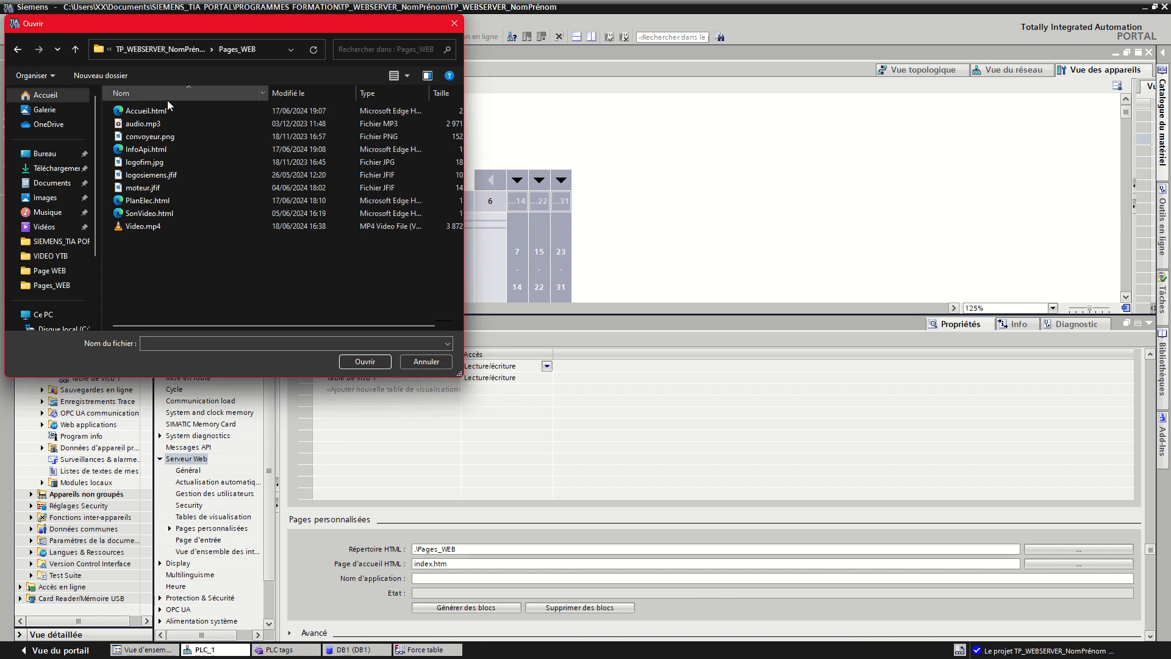
click(134, 110)
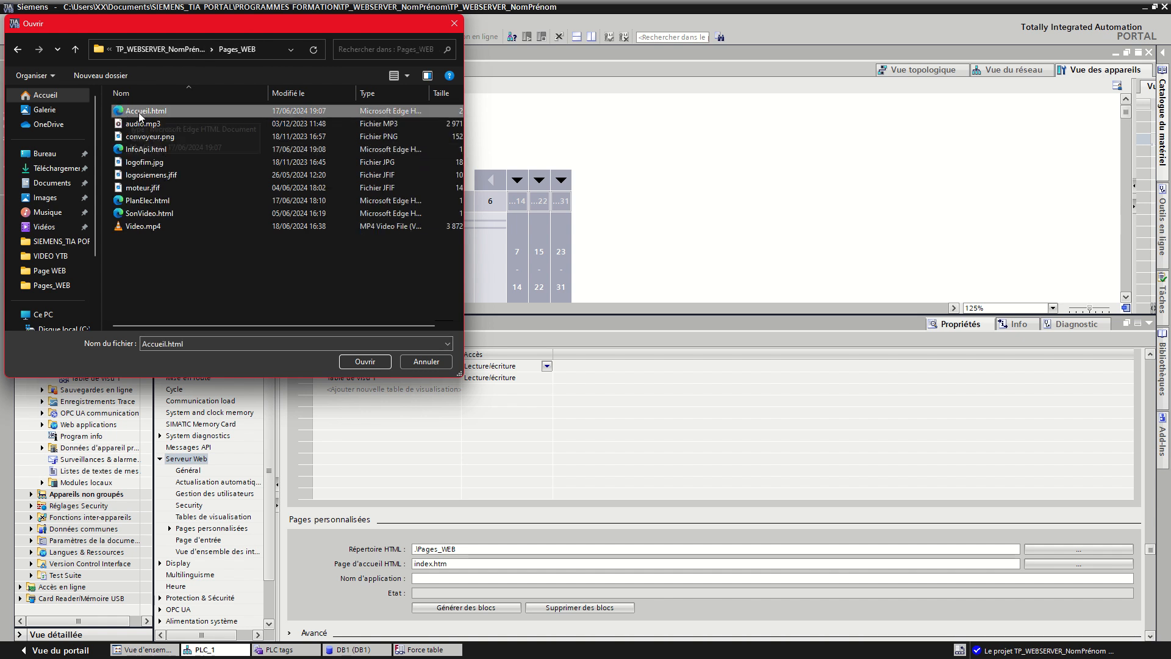
double_click(179, 110)
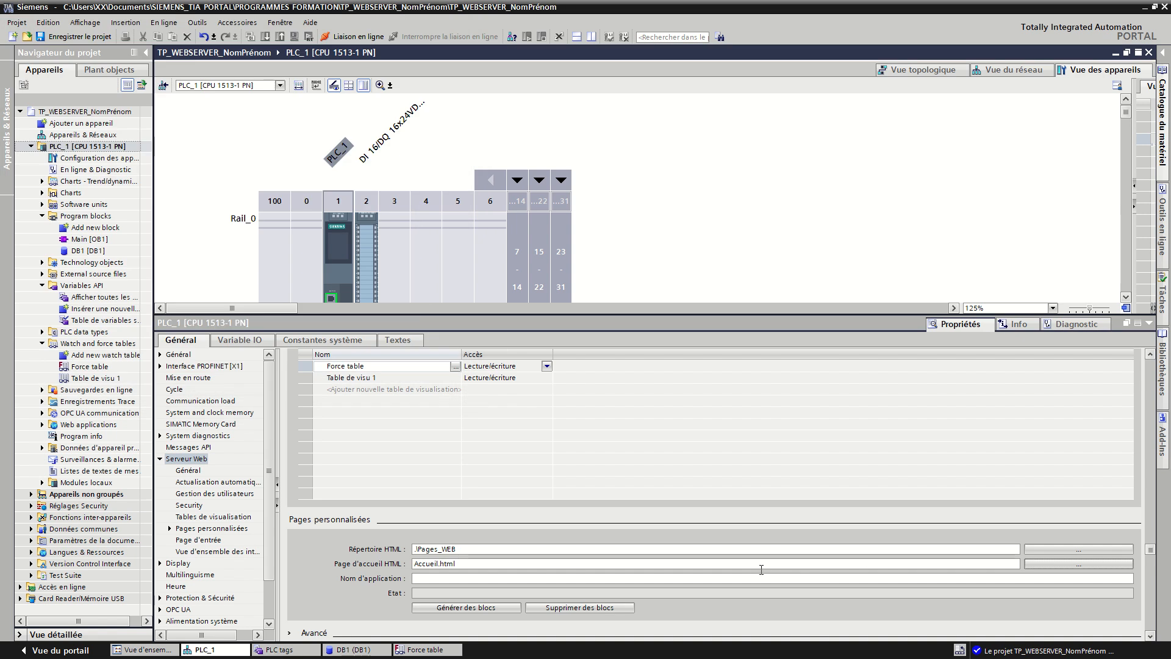
click(464, 564)
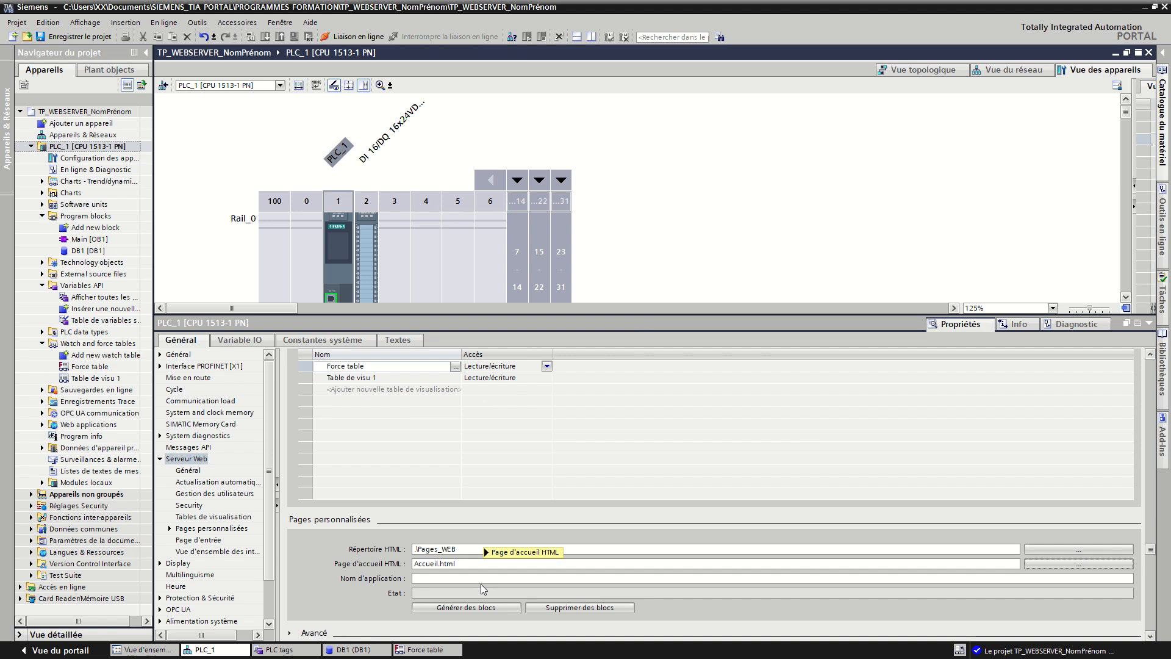
Step: Enter COMMANDE WEB as the application name and try to generate the web blocks
click(481, 578)
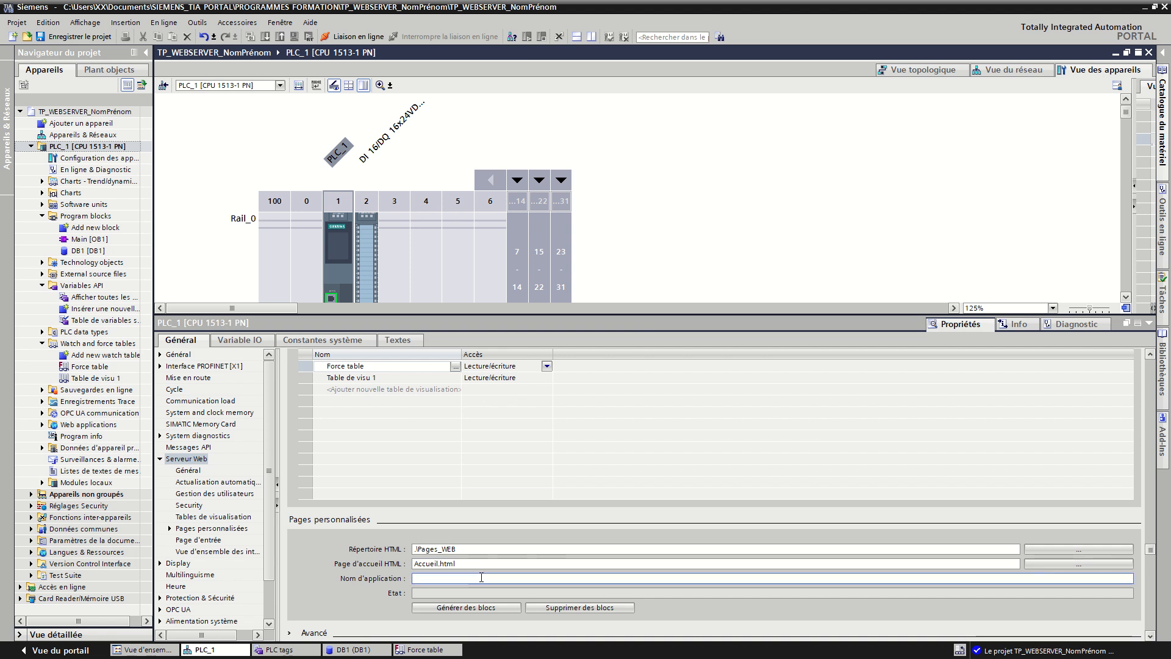
text(COMMANDE WEB)
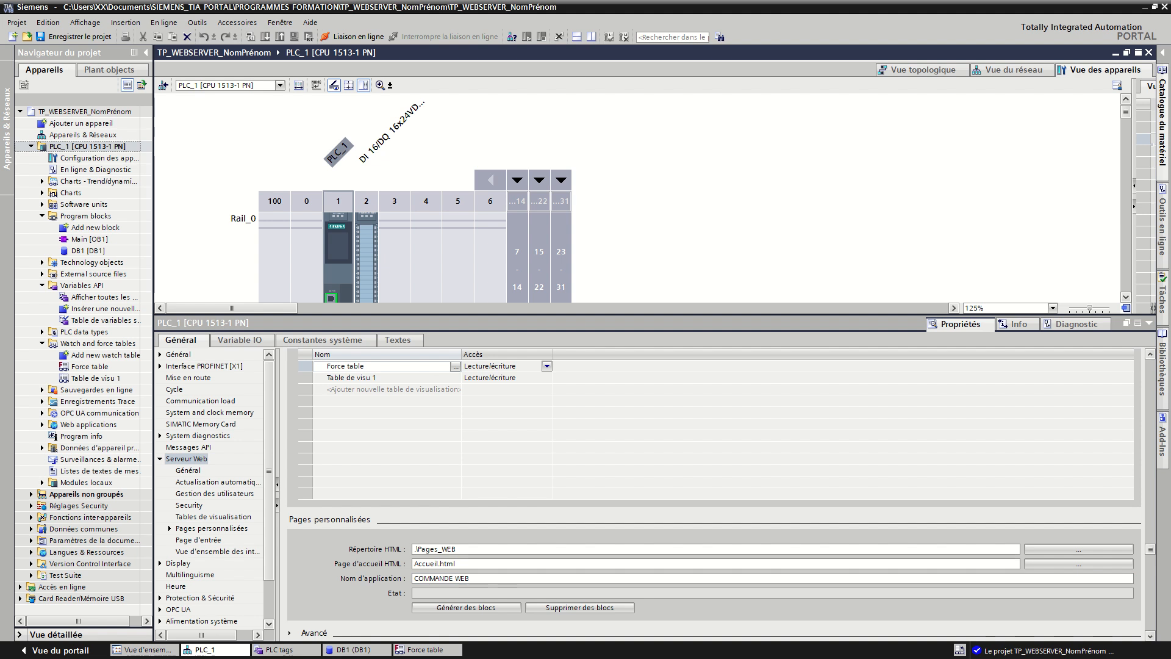
scroll(584, 573, down, 4)
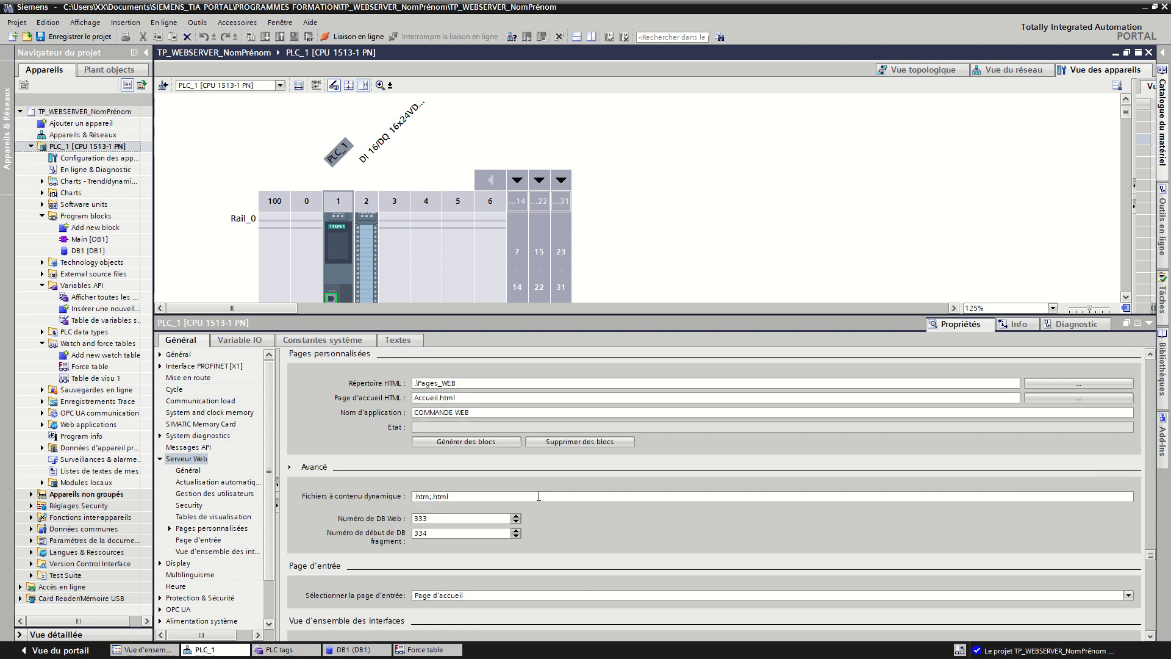
click(463, 441)
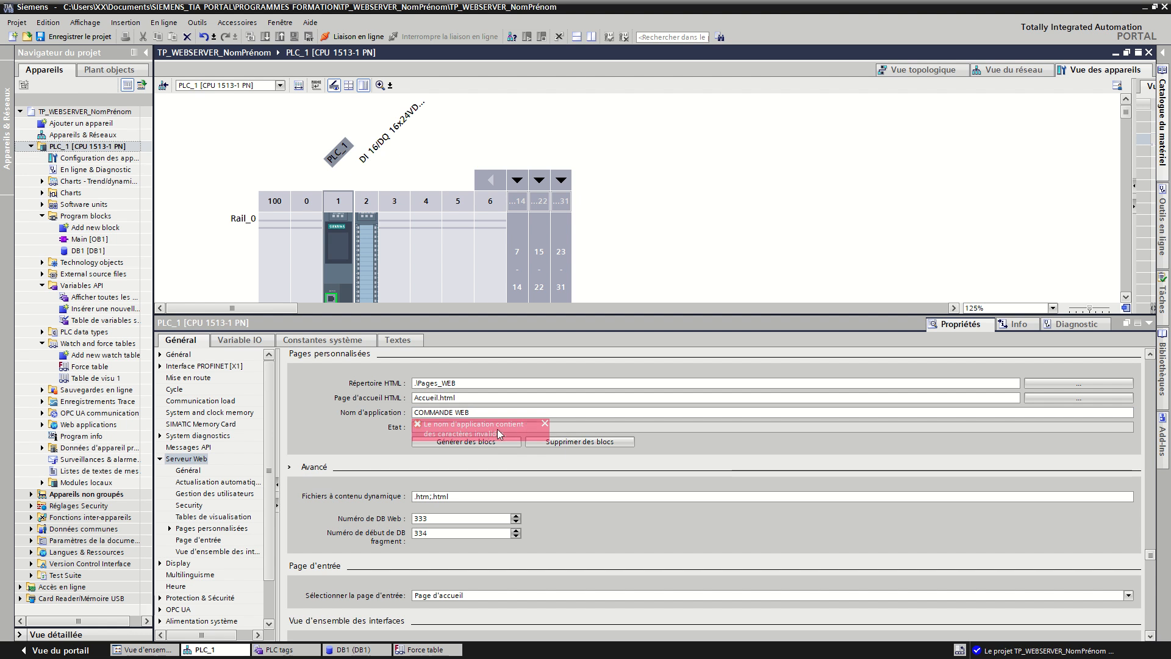
Step: Change the application name to COMMANDE_WEB and generate the web blocks
click(451, 413)
click(456, 413)
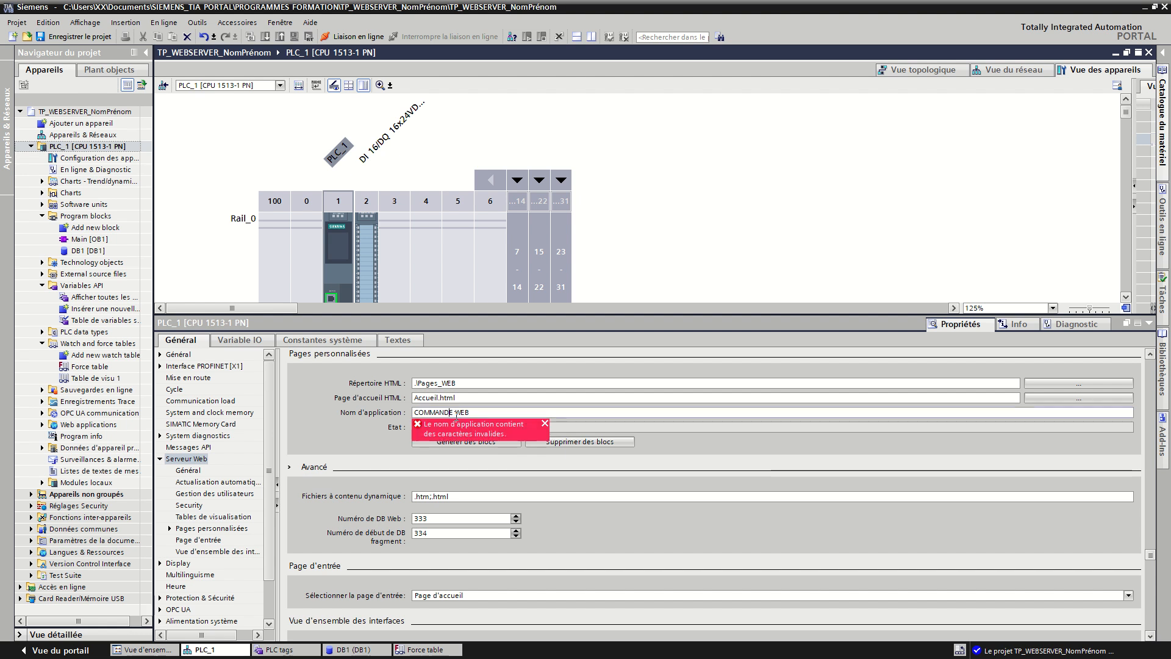
key(BackSpace)
text(_)
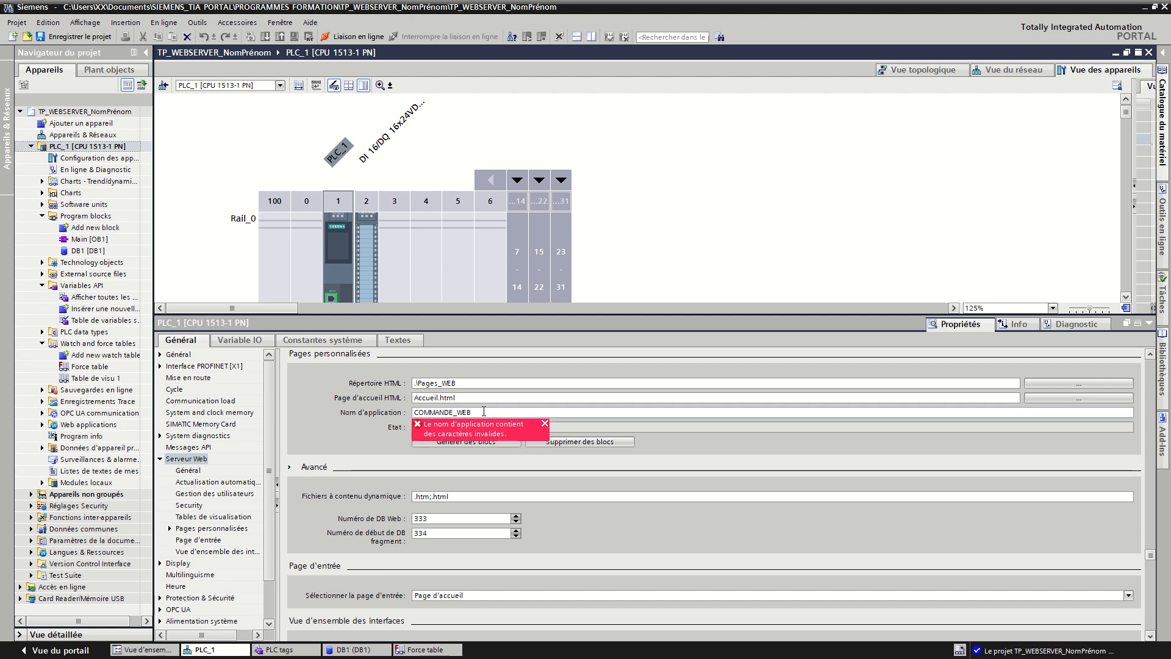
click(470, 442)
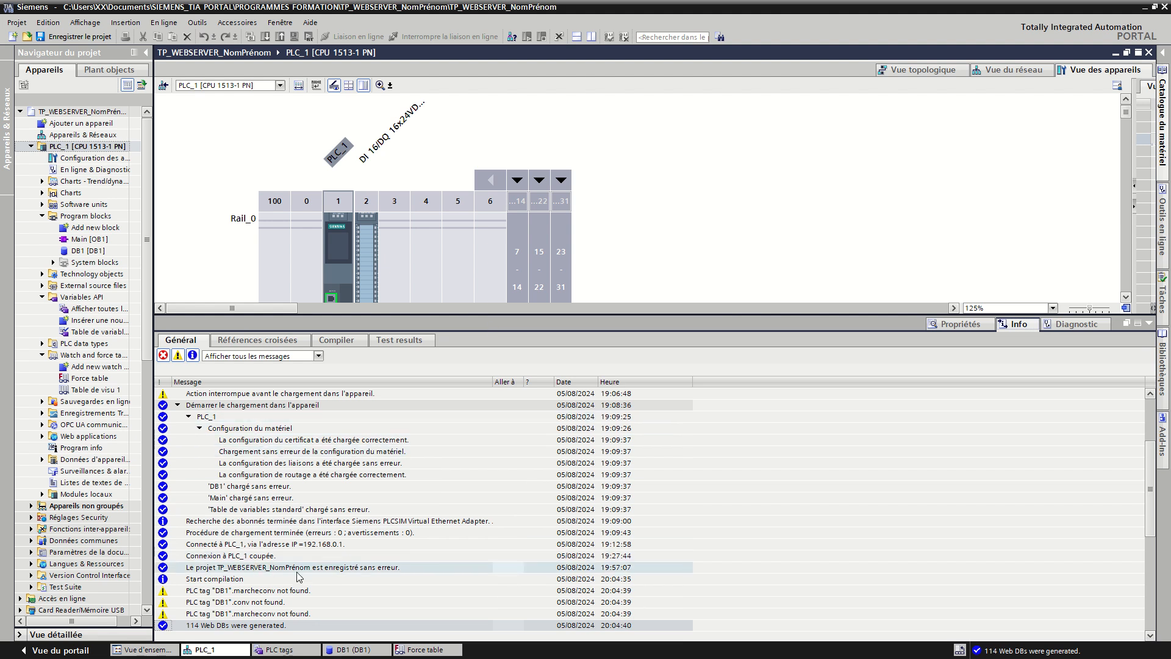
Step: Review the block generation messages, including the warnings about PLC tags of DB1
click(281, 590)
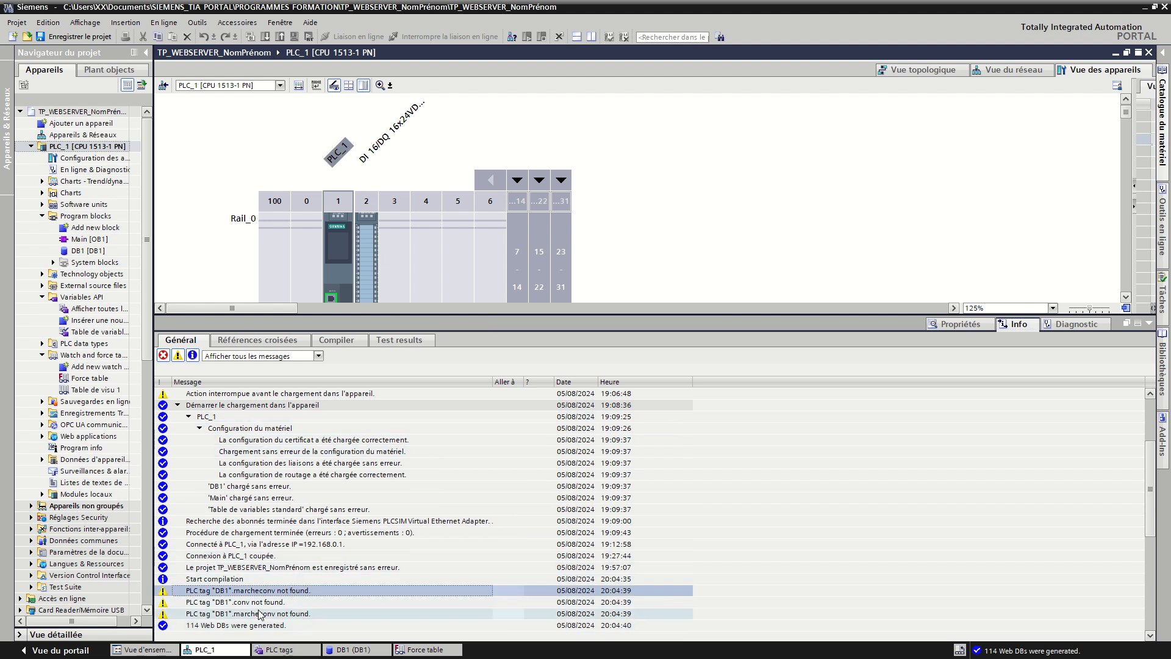
scroll(261, 615, up, 2)
scroll(264, 615, down, 4)
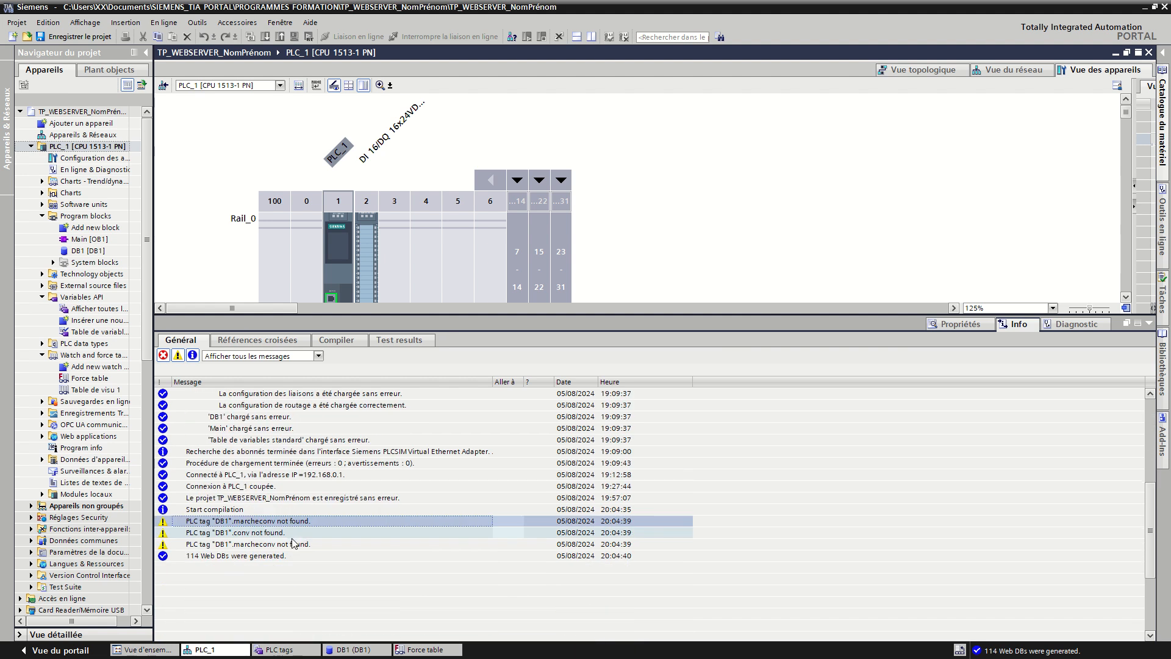
Step: Go through the individual marcheconv and conv tag warnings of DB1 in the block generation messages
scroll(292, 542, down, 1)
click(287, 510)
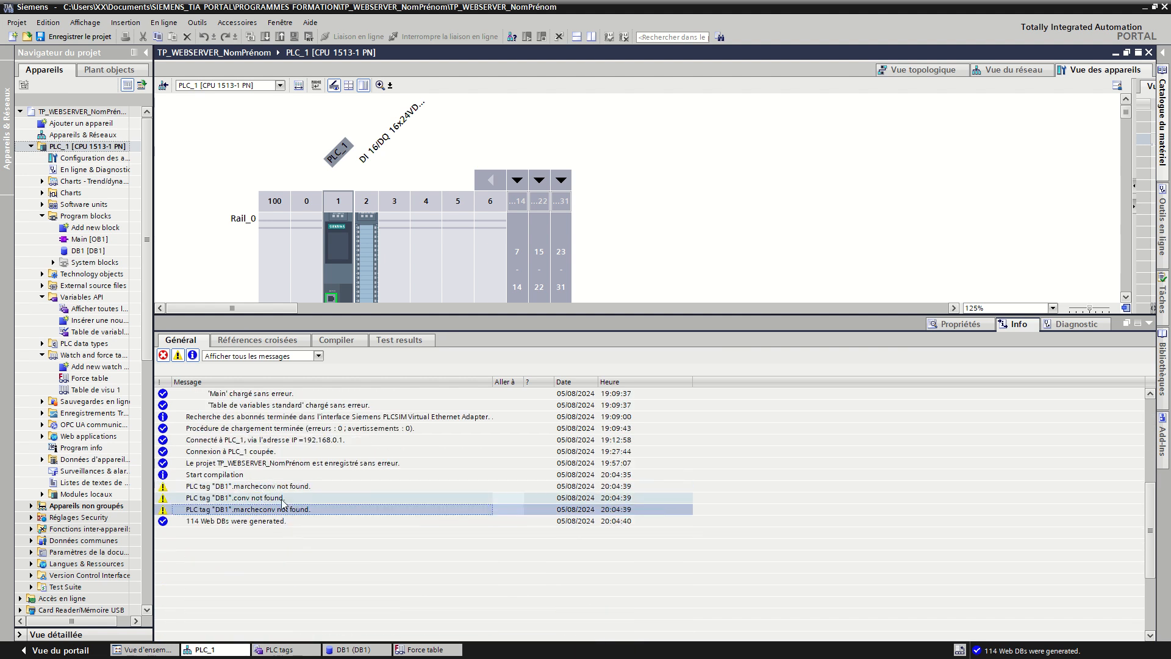
click(282, 499)
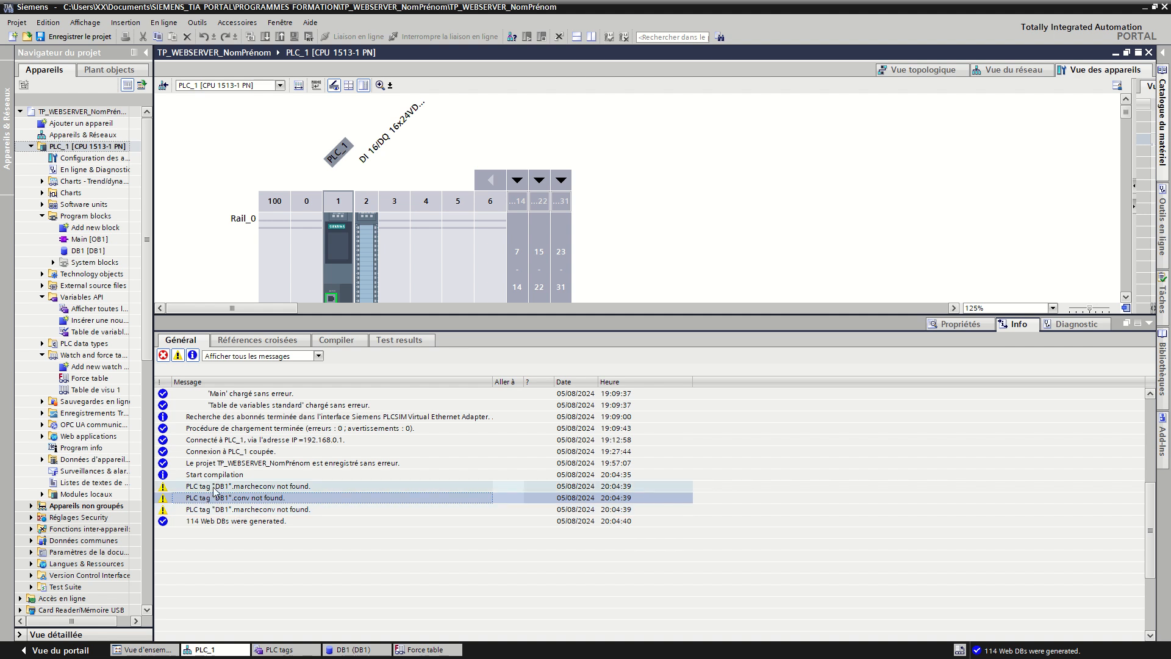
click(214, 488)
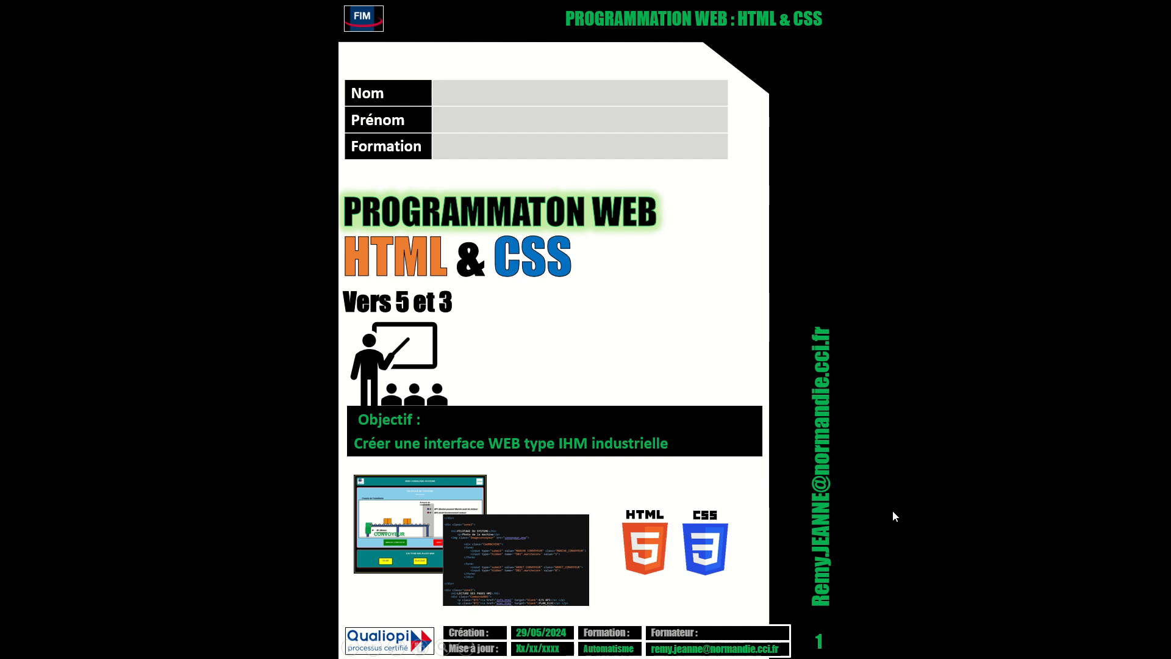
Step: Open page 22 of the HTML & CSS course slideshow and examine the form code for the MARCHE CONVOYEUR button
scroll(886, 520, down, 2)
scroll(886, 520, down, 2)
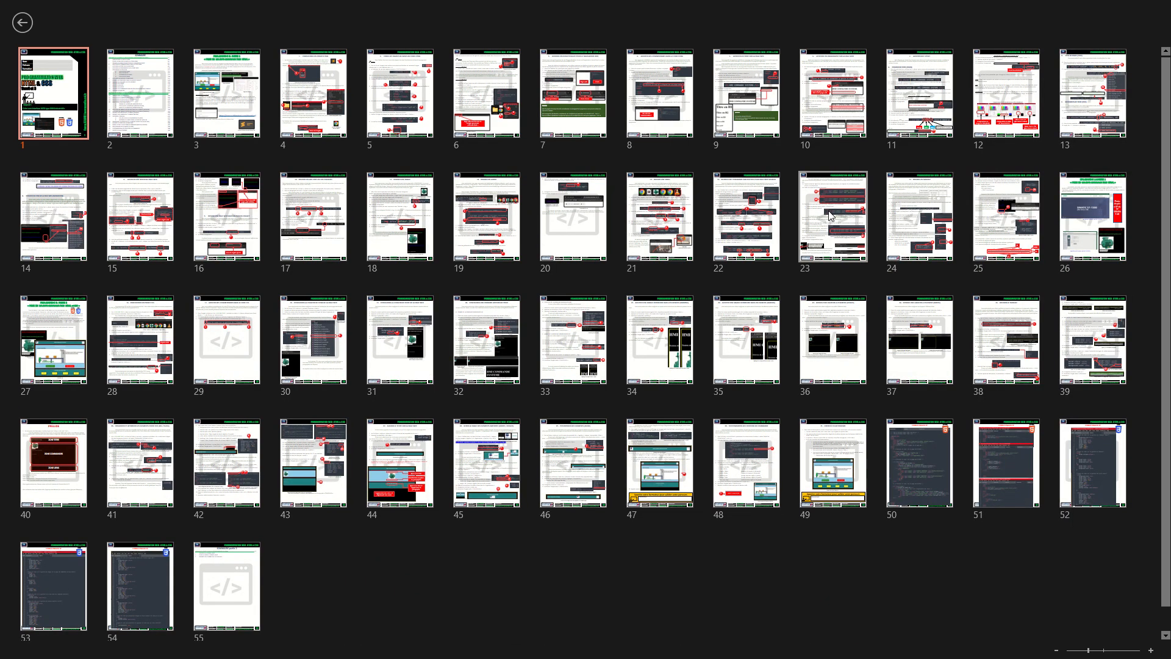
click(779, 234)
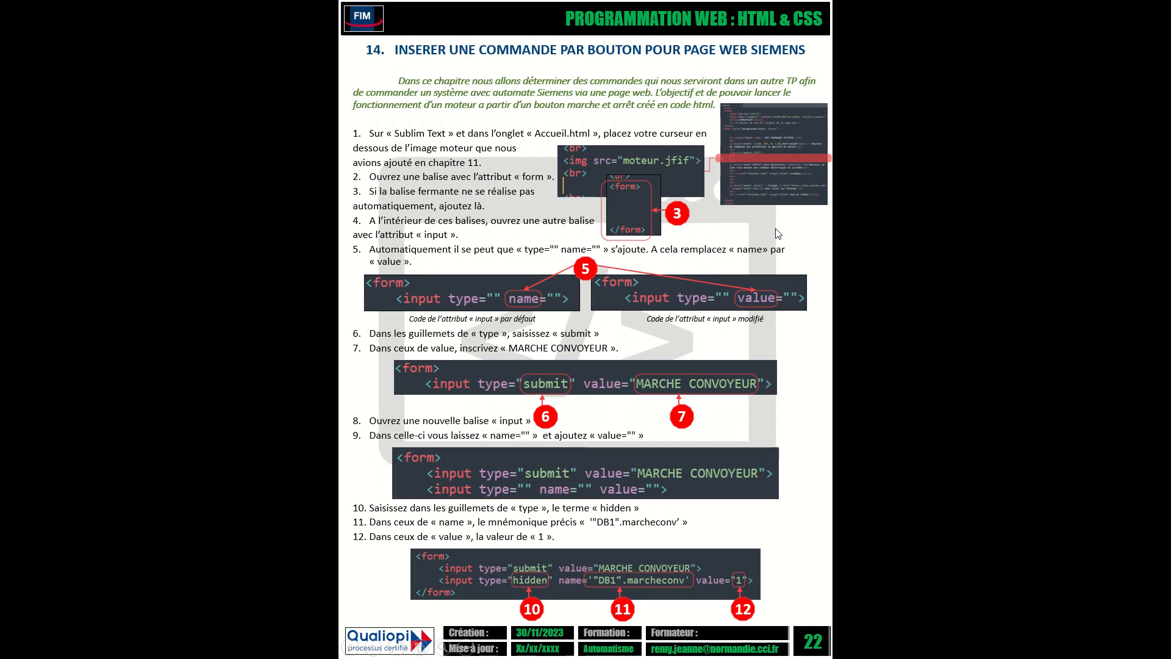
scroll(698, 402, up, 3)
scroll(720, 408, down, 2)
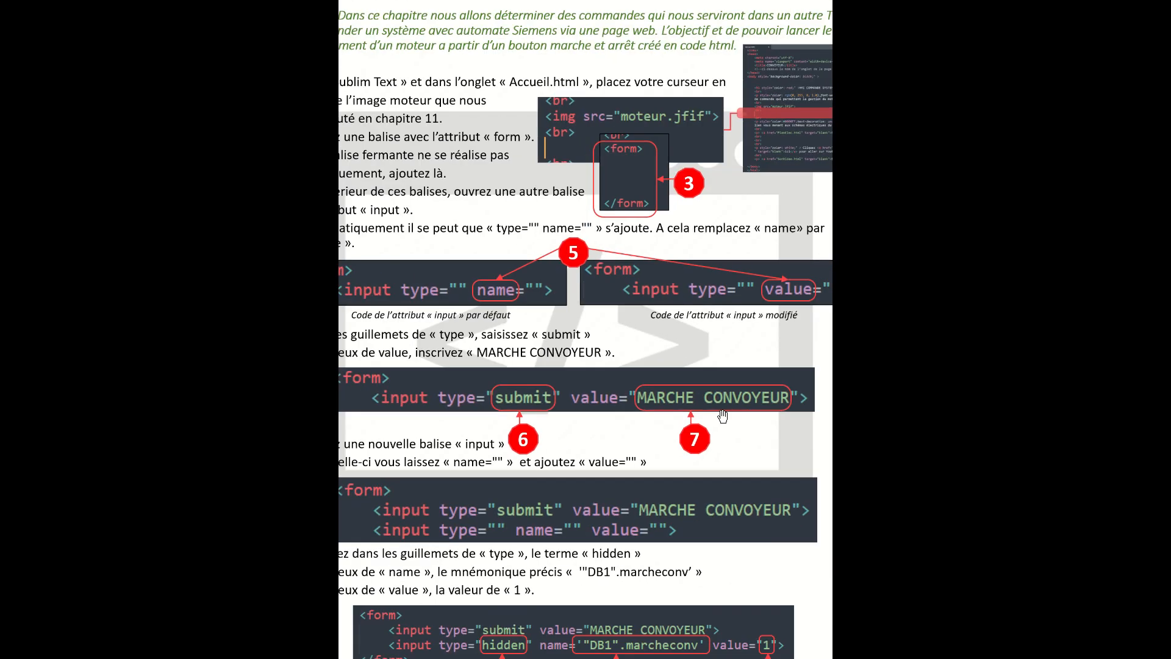
scroll(736, 337, up, 2)
scroll(736, 336, down, 3)
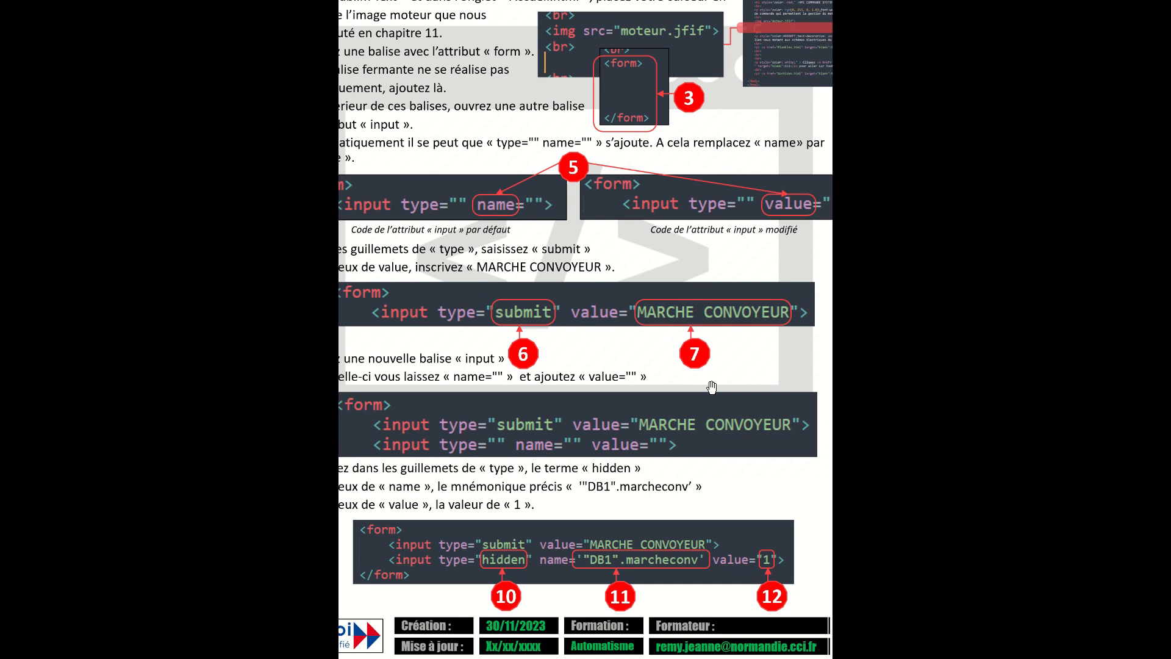
scroll(706, 388, down, 1)
Step: Examine the ARRET CONVOYEUR form code and the AWP_In_Variable comment lines for "DB1".marcheconv and "DB1".conv on page 23
click(704, 392)
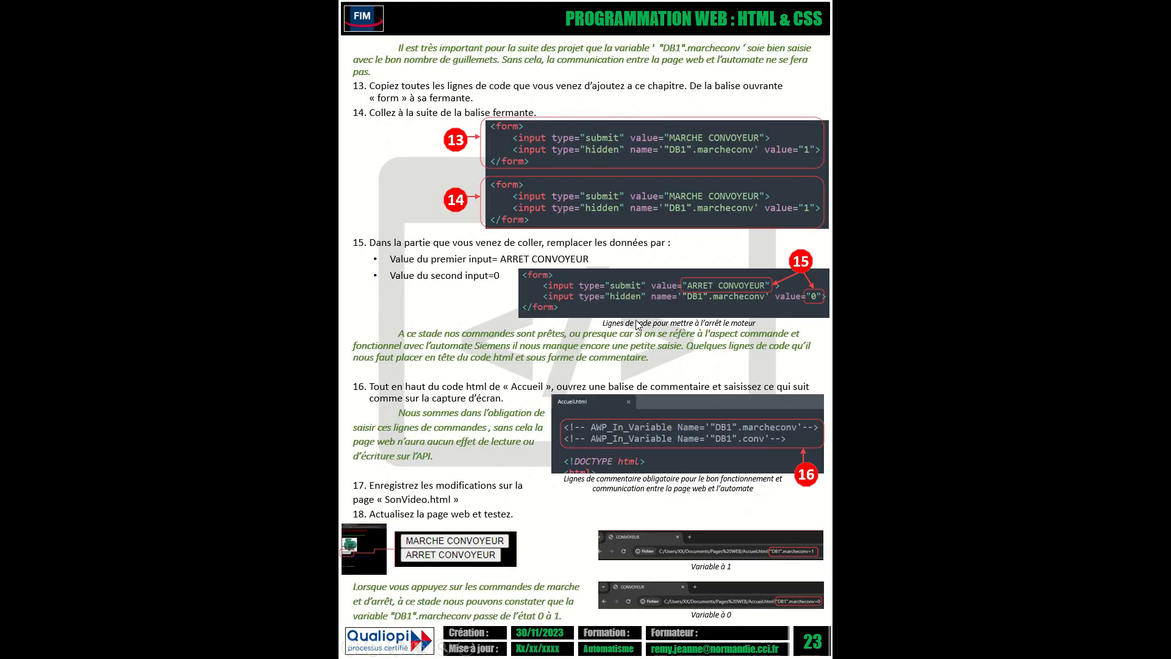
click(650, 426)
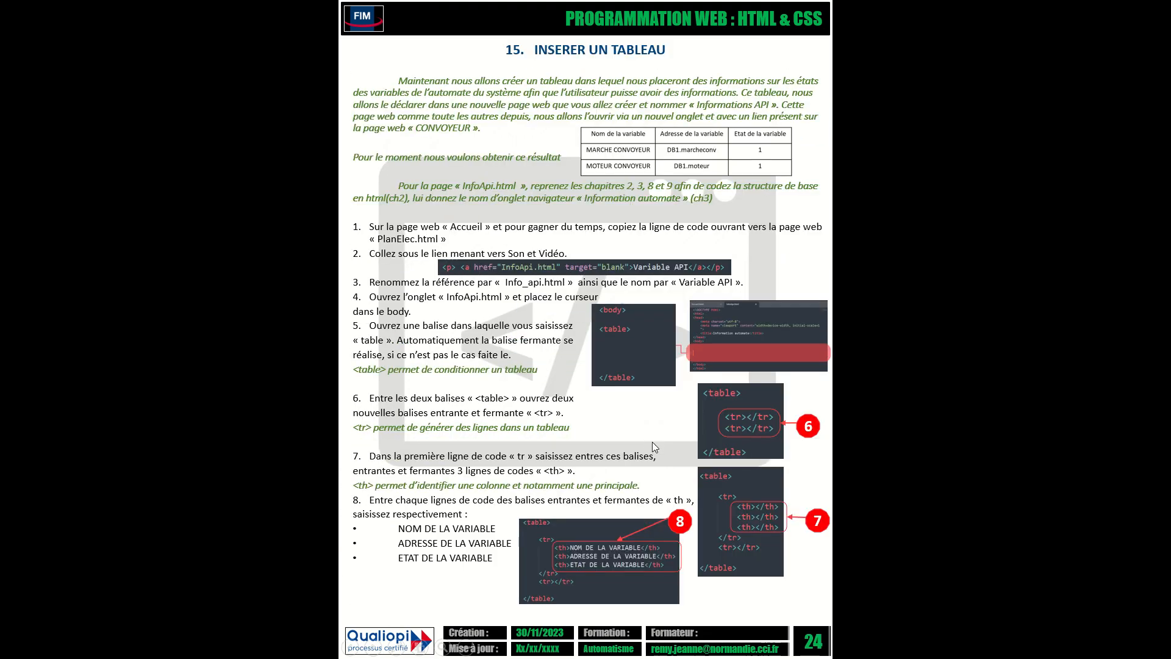
click(657, 456)
scroll(662, 468, up, 2)
scroll(665, 434, down, 1)
scroll(665, 444, up, 1)
scroll(663, 444, up, 3)
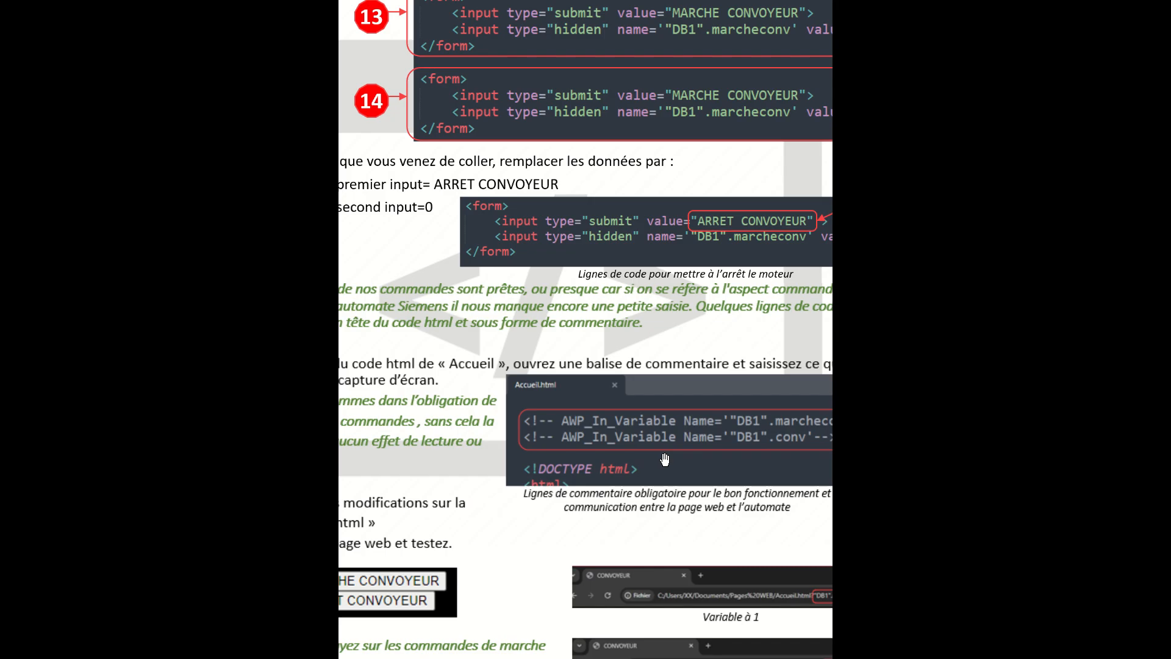
drag(682, 472, 516, 511)
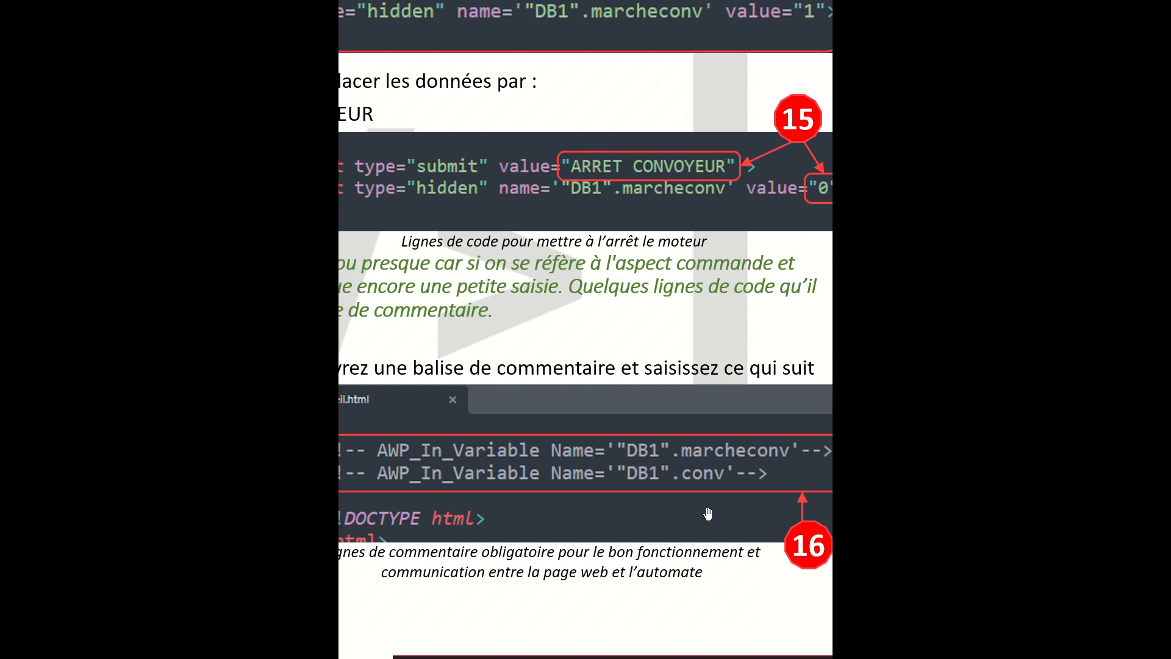
right_click(863, 319)
Step: Switch back to TIA Portal and bring up the custom pages settings in PLC_1's web server properties
key(alt+Tab)
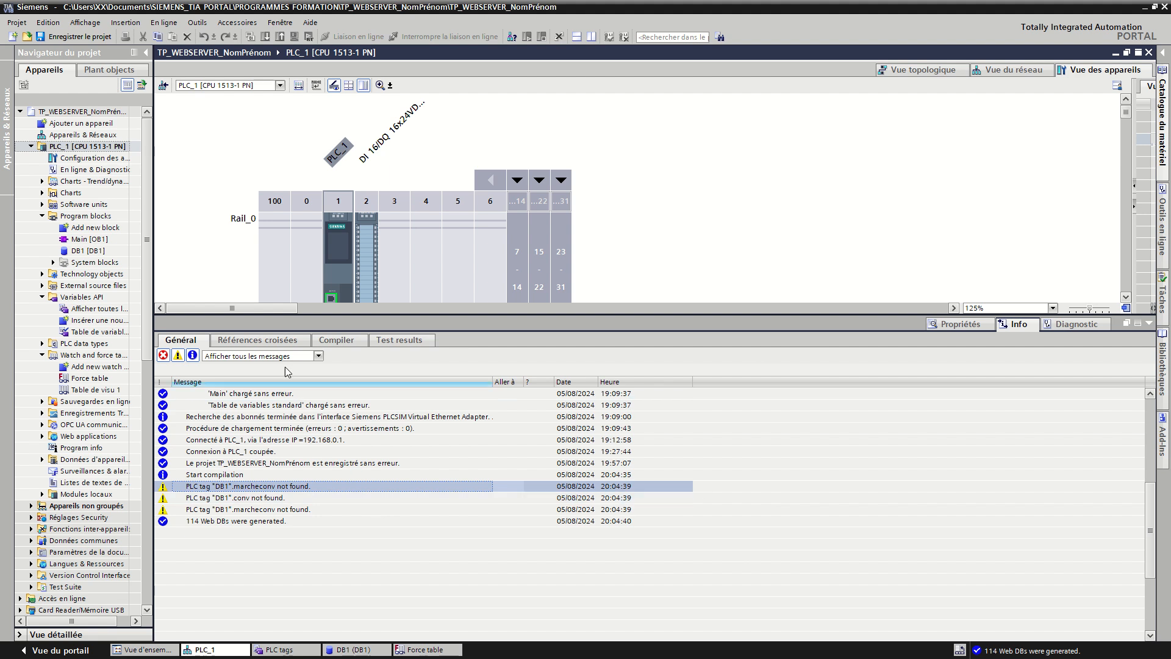
click(329, 249)
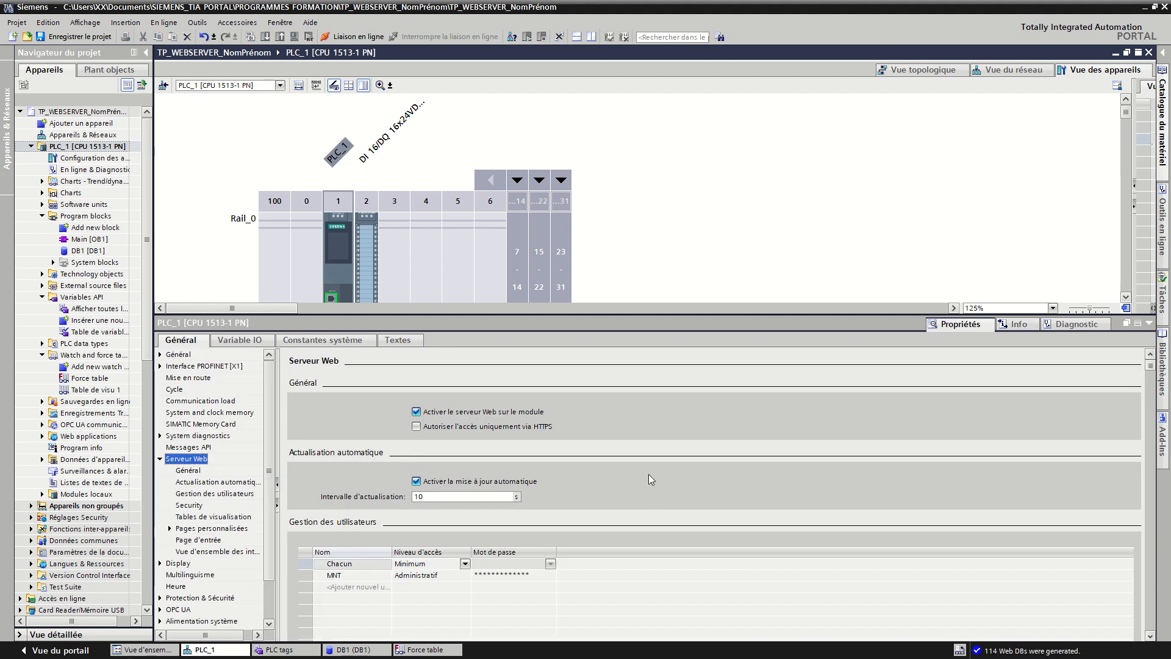
scroll(797, 534, down, 1)
click(1148, 565)
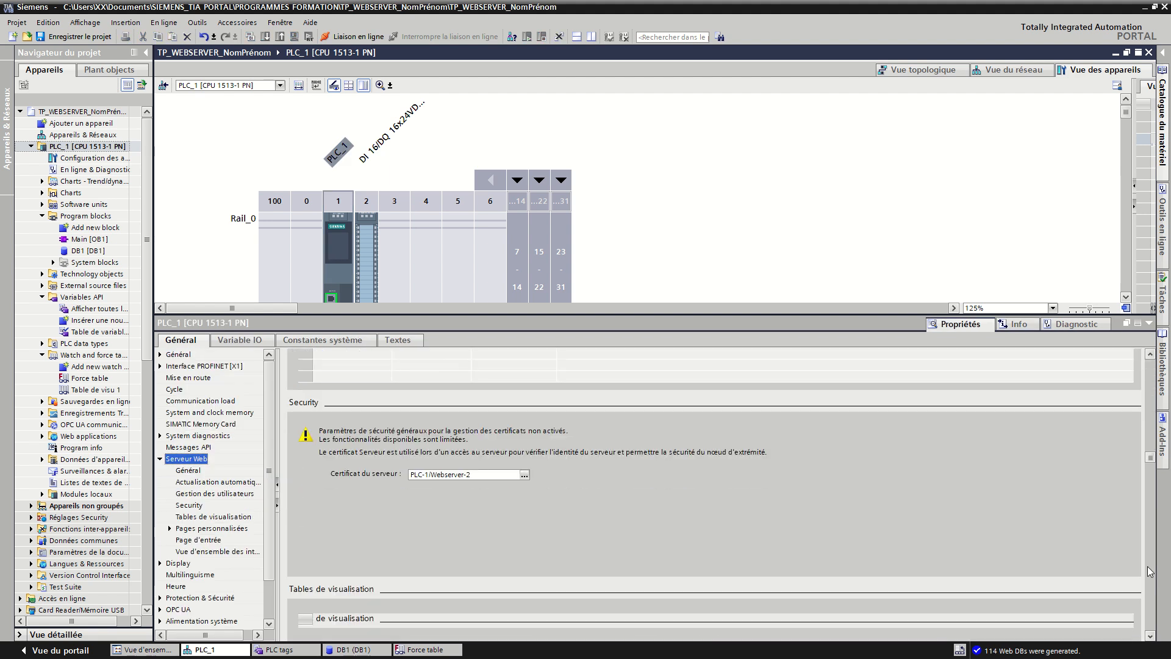
scroll(1149, 567, up, 7)
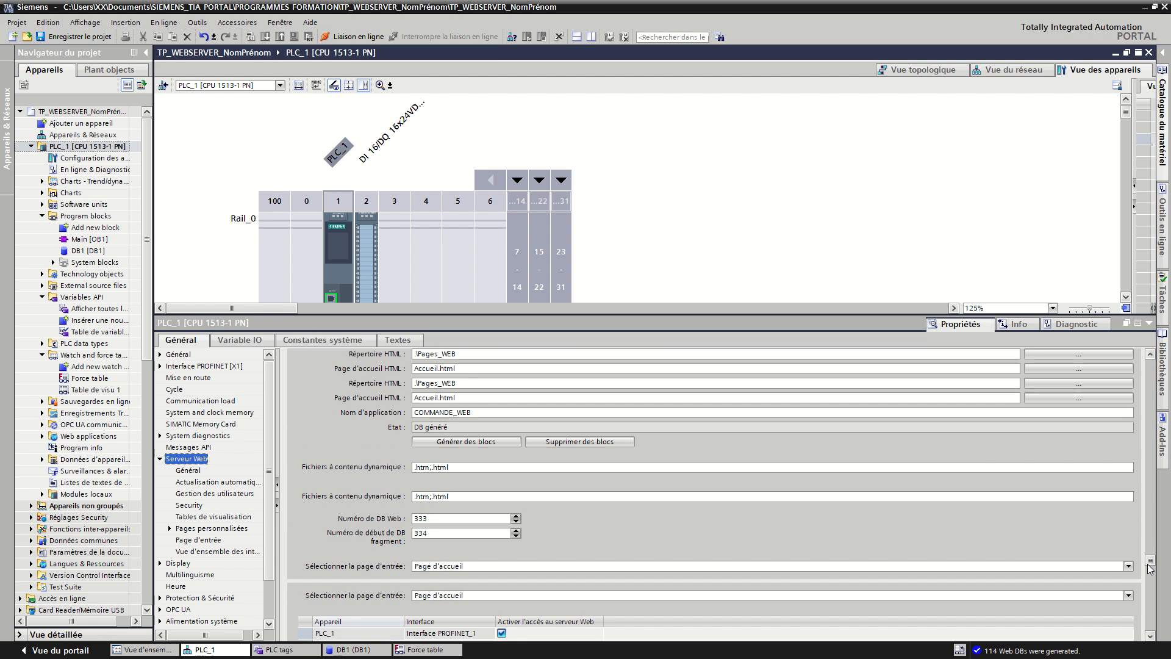
click(511, 567)
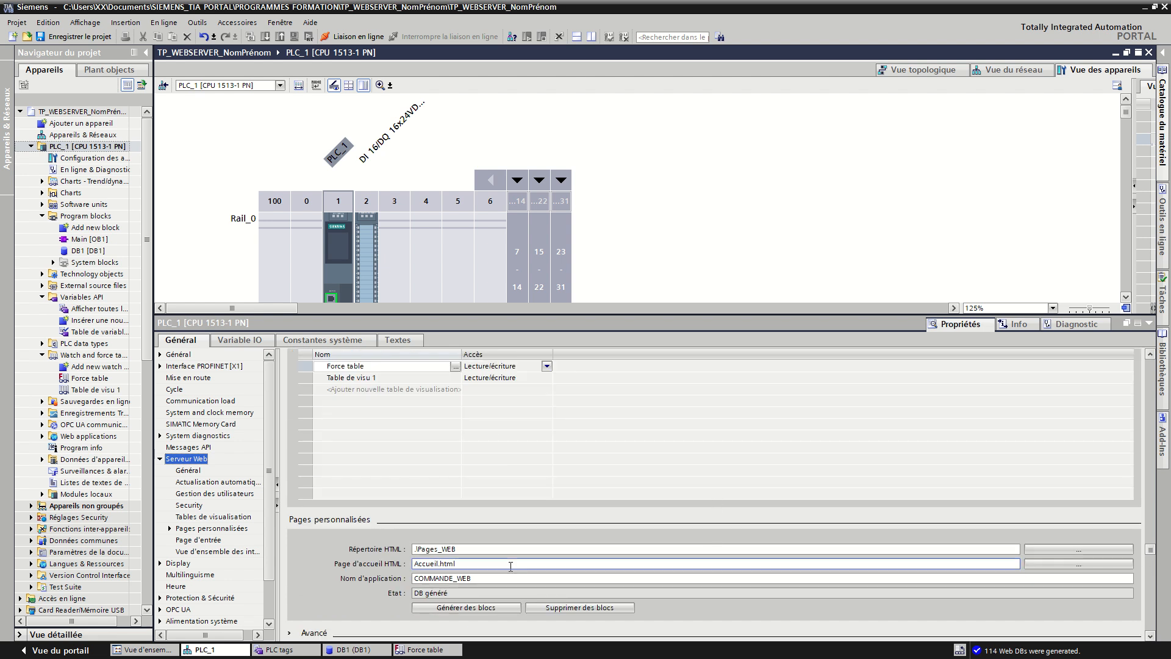